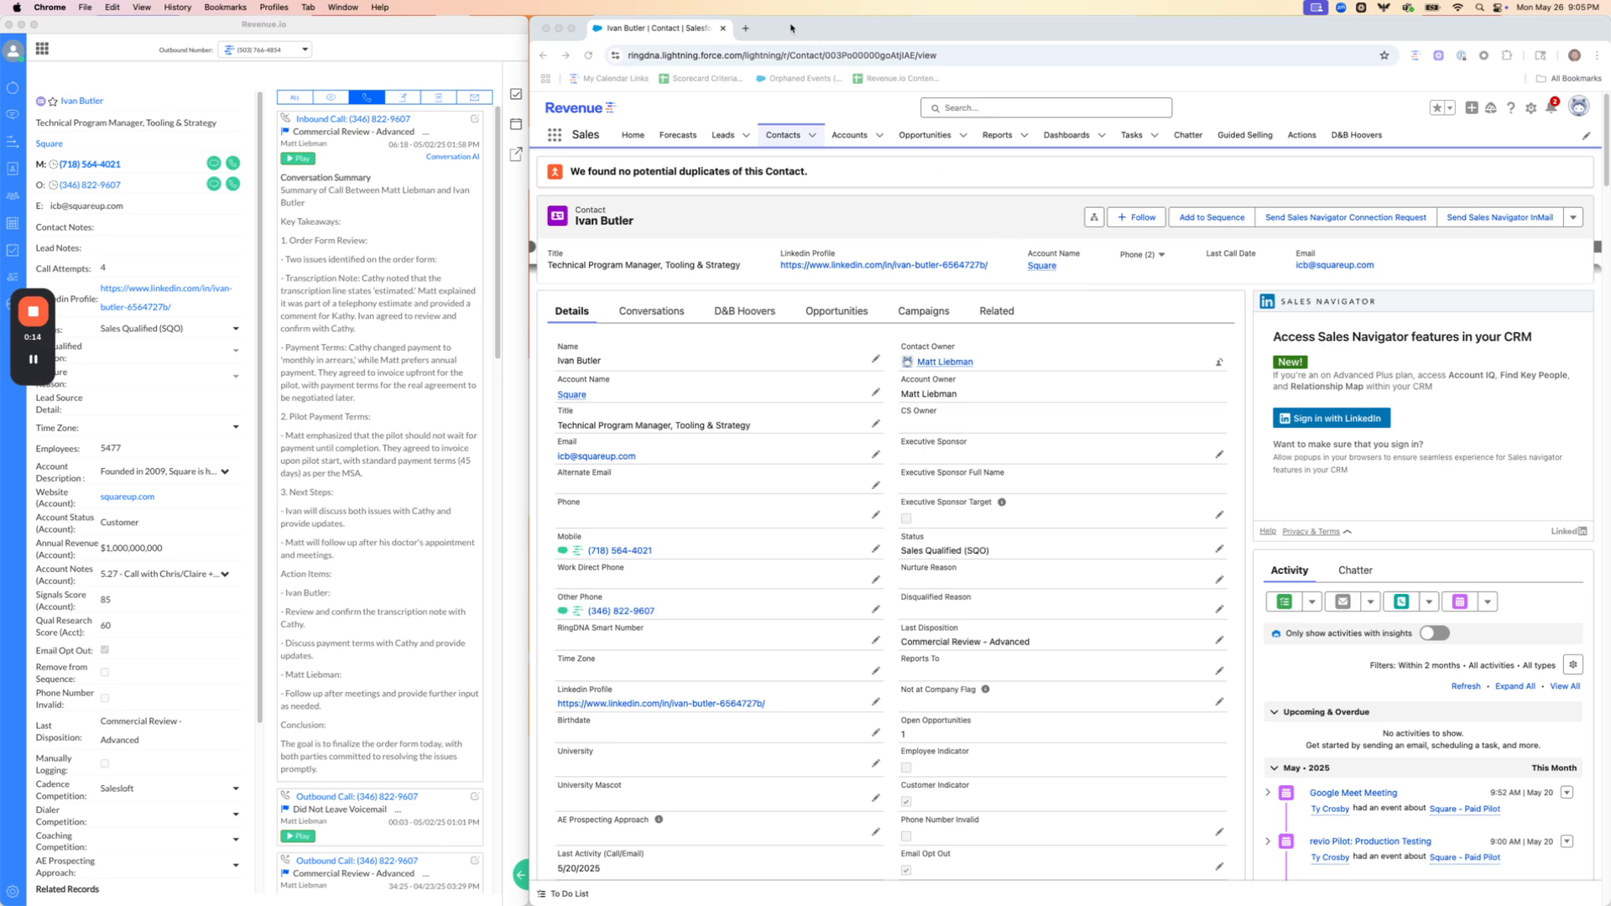
Open analytics.revenue.io in a new browser tab and go to the Conversations list
left_click(747, 30)
type("anal")
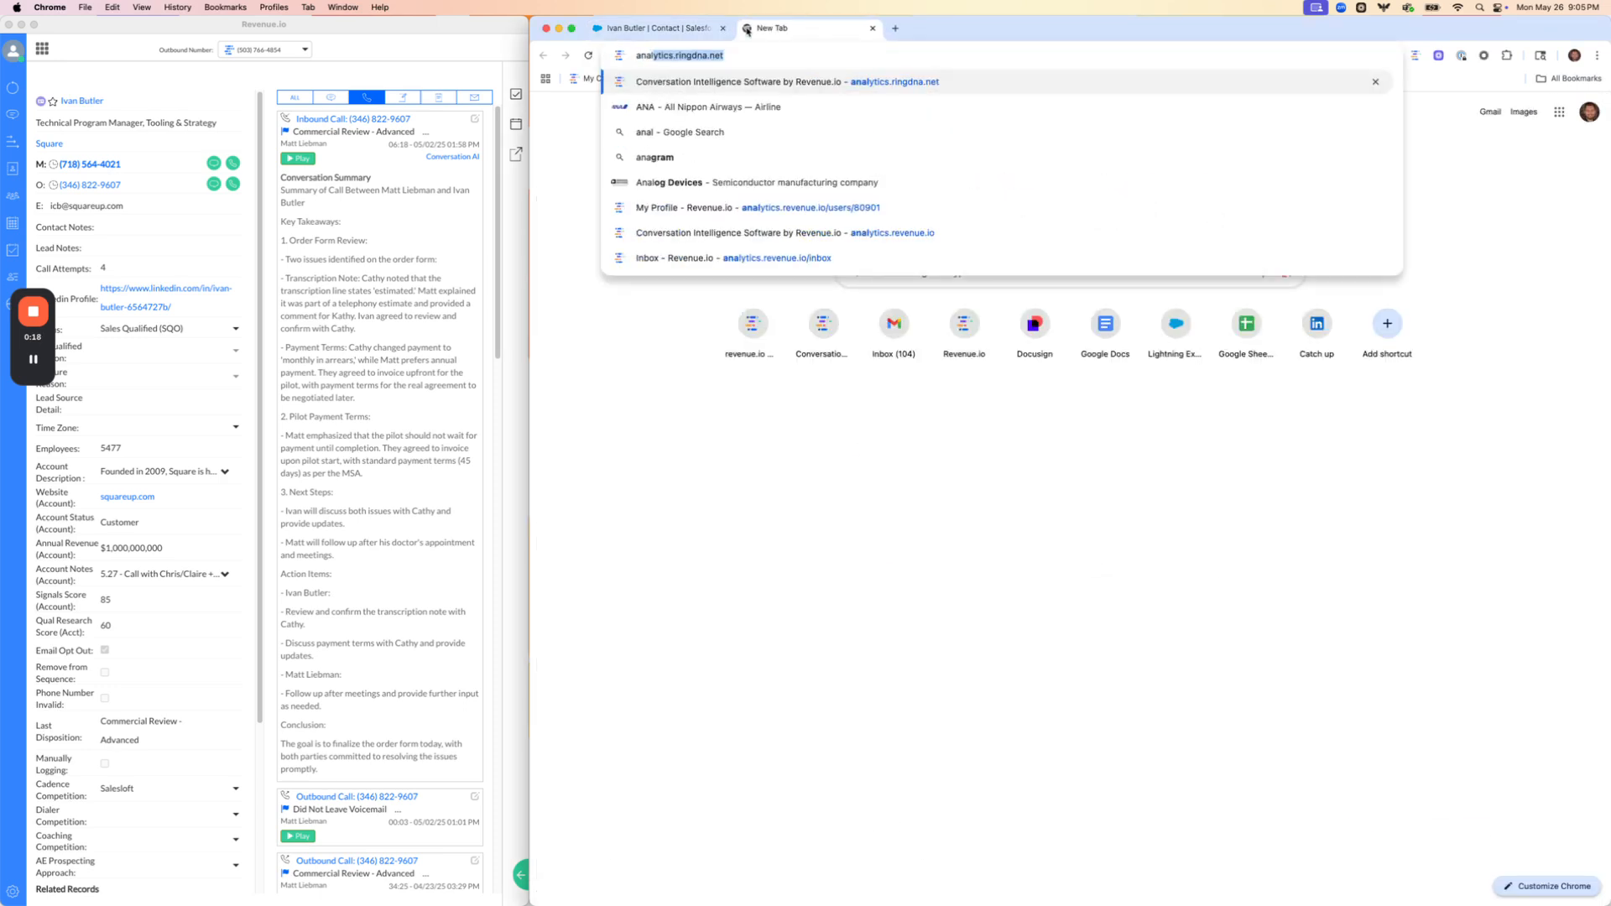
type("ytics.rev")
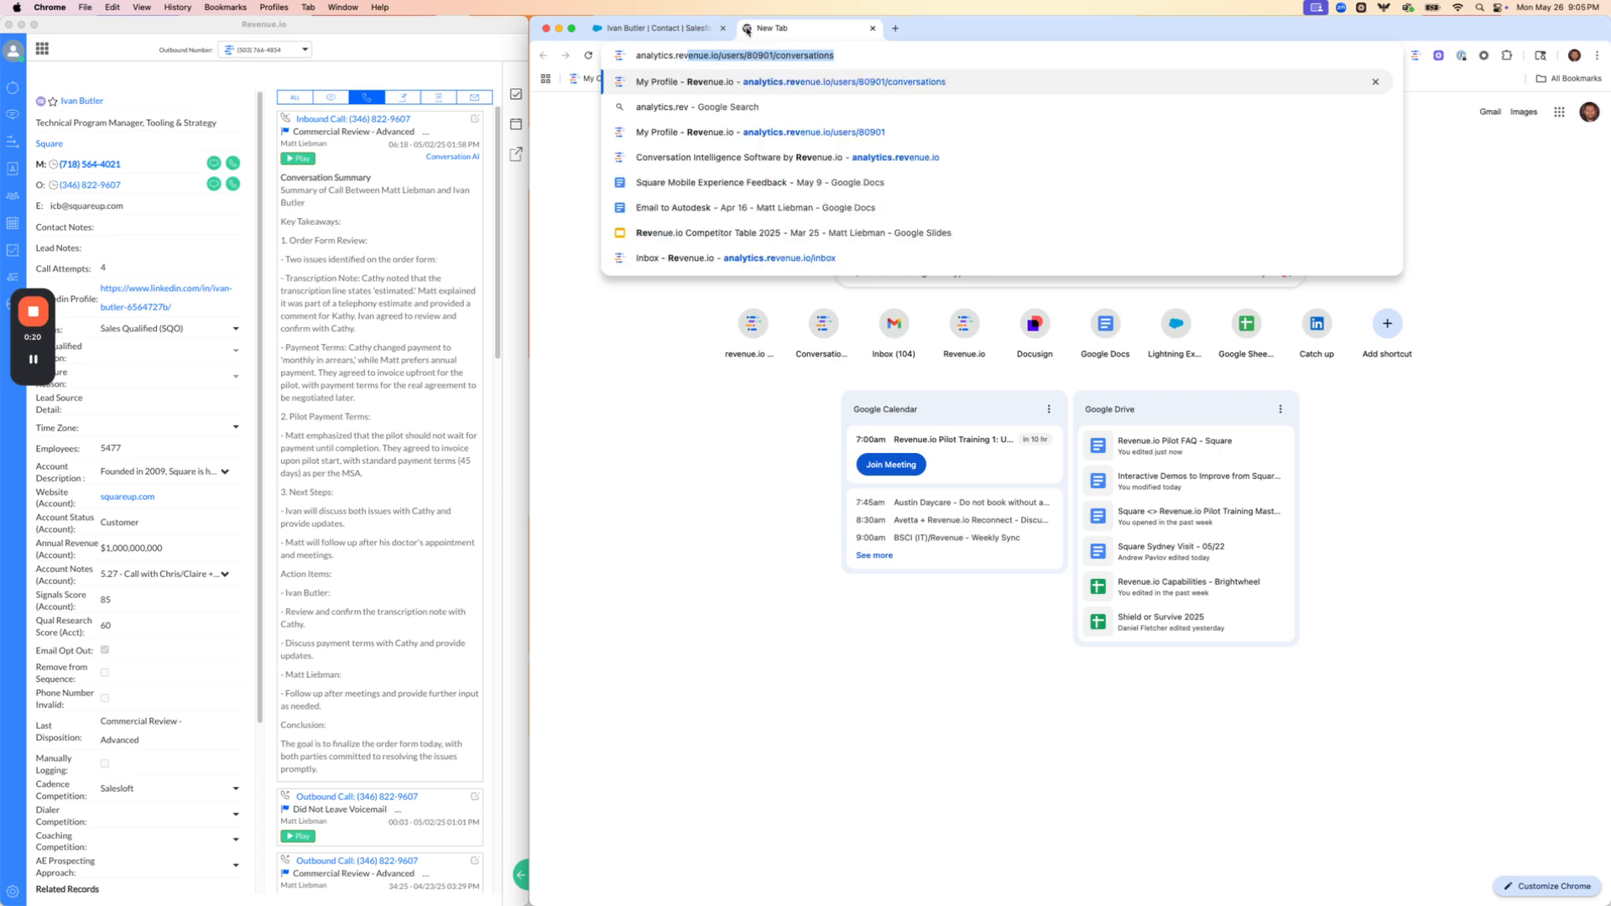
type("enue.io")
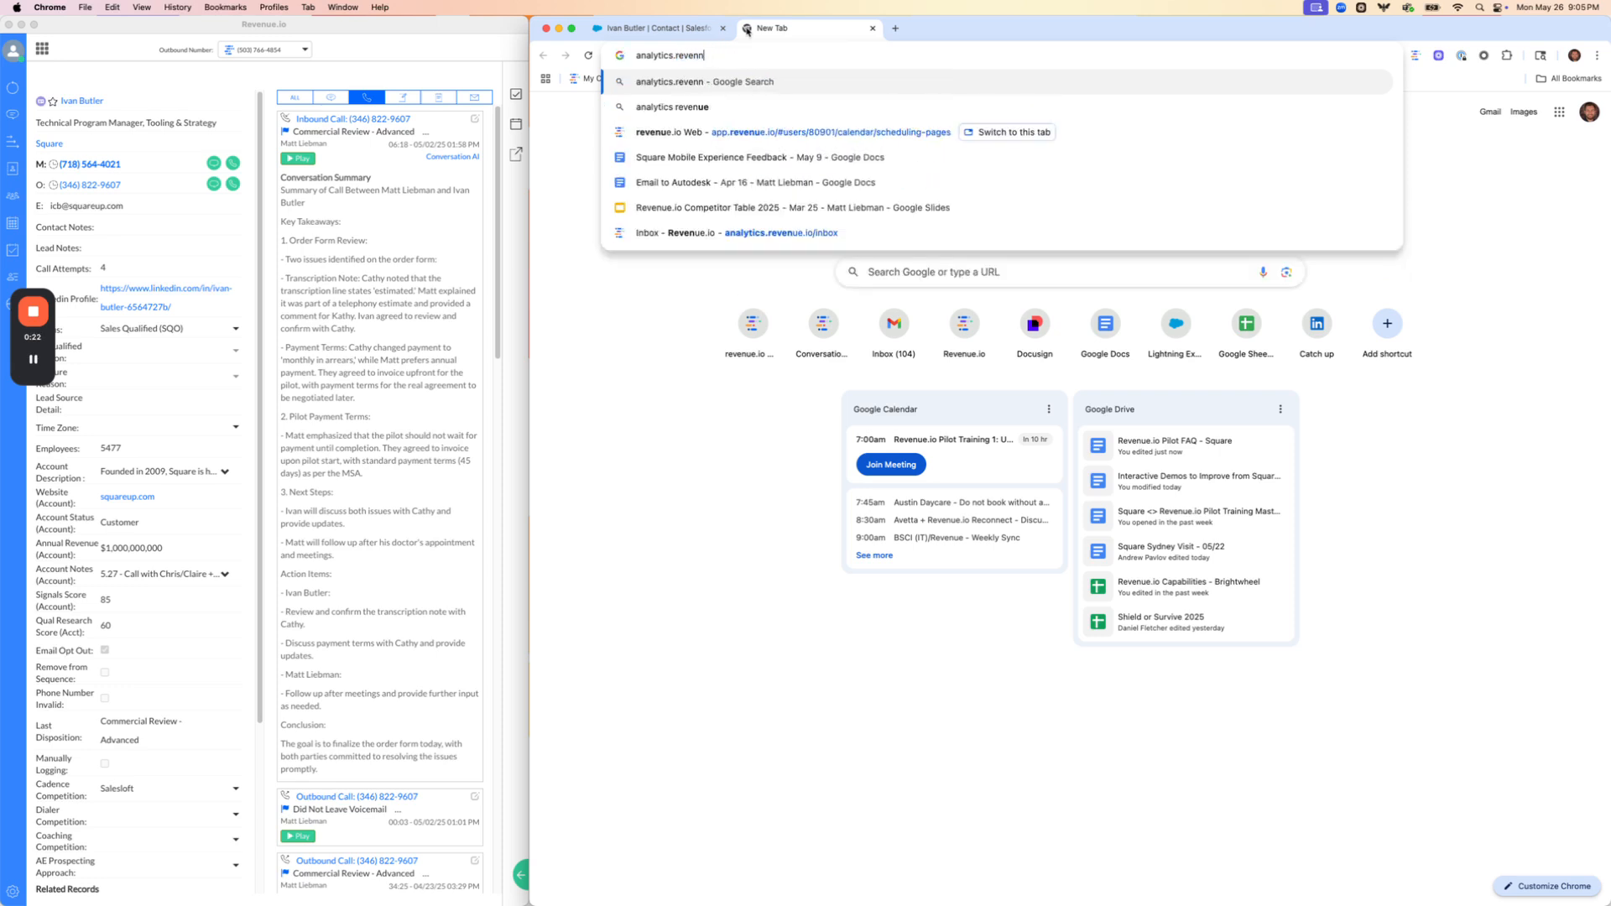
key("Delete")
key("Return")
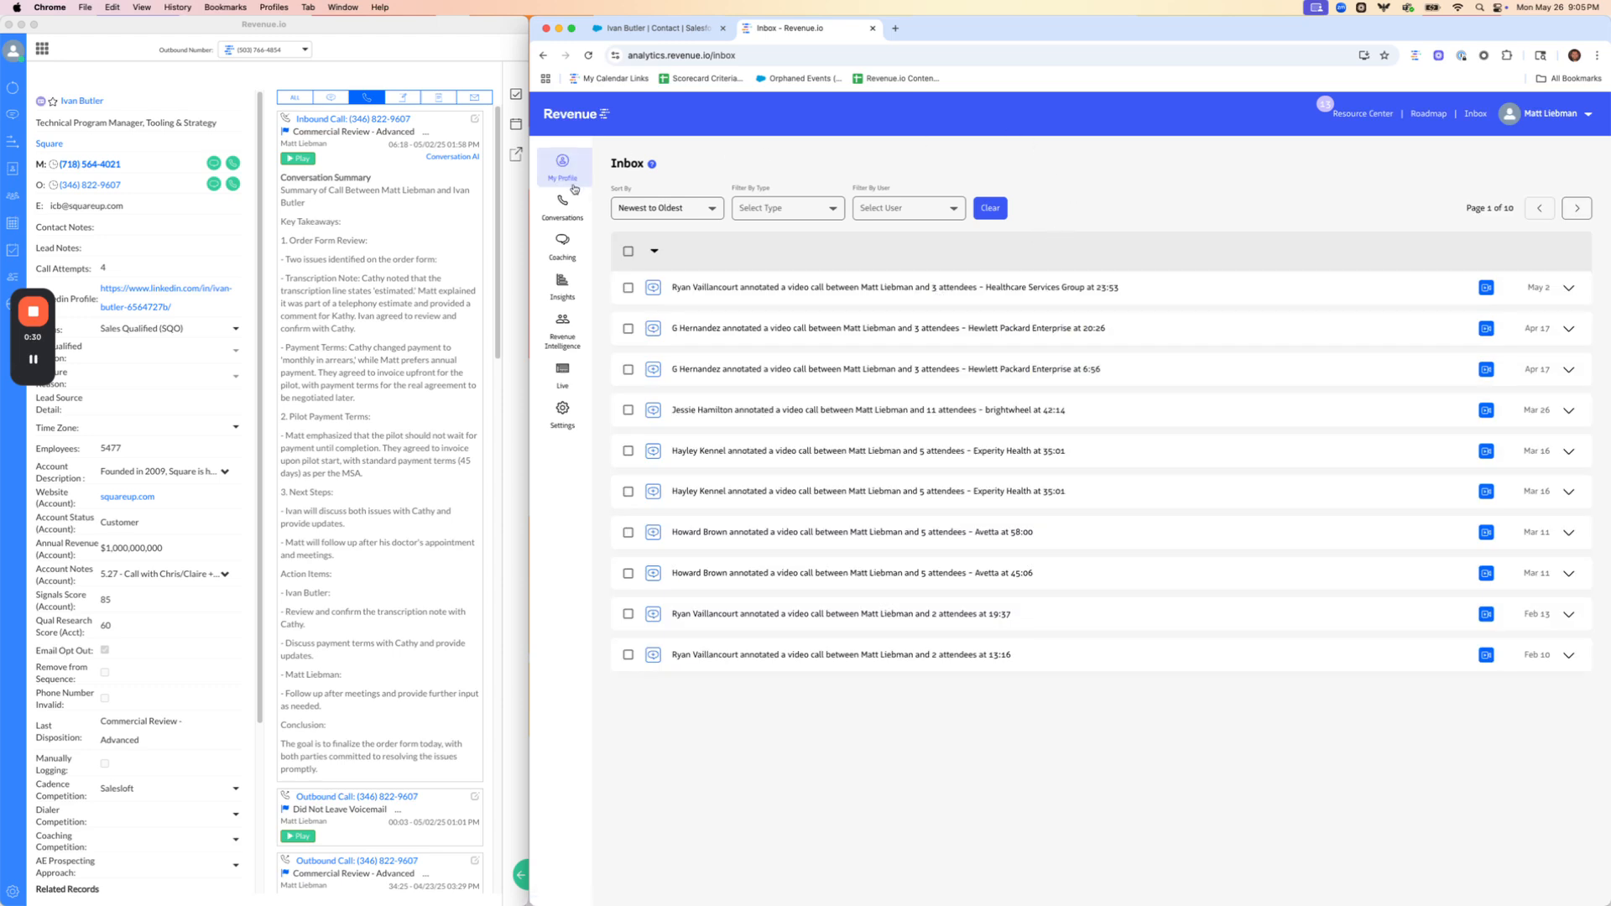
mouse_move(558, 216)
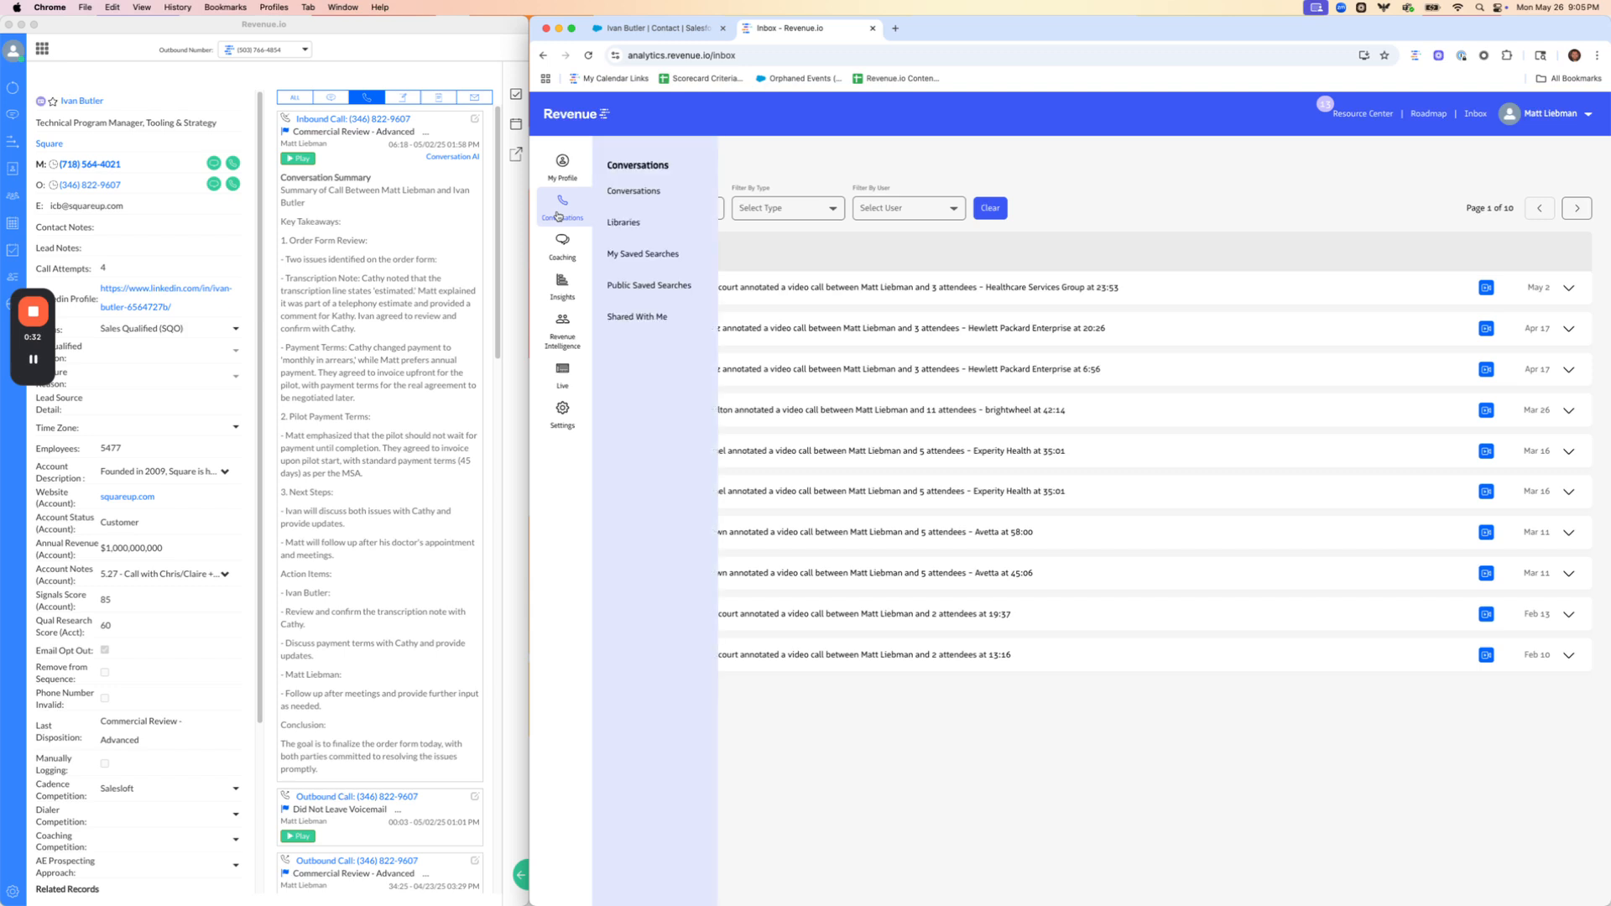
left_click(638, 195)
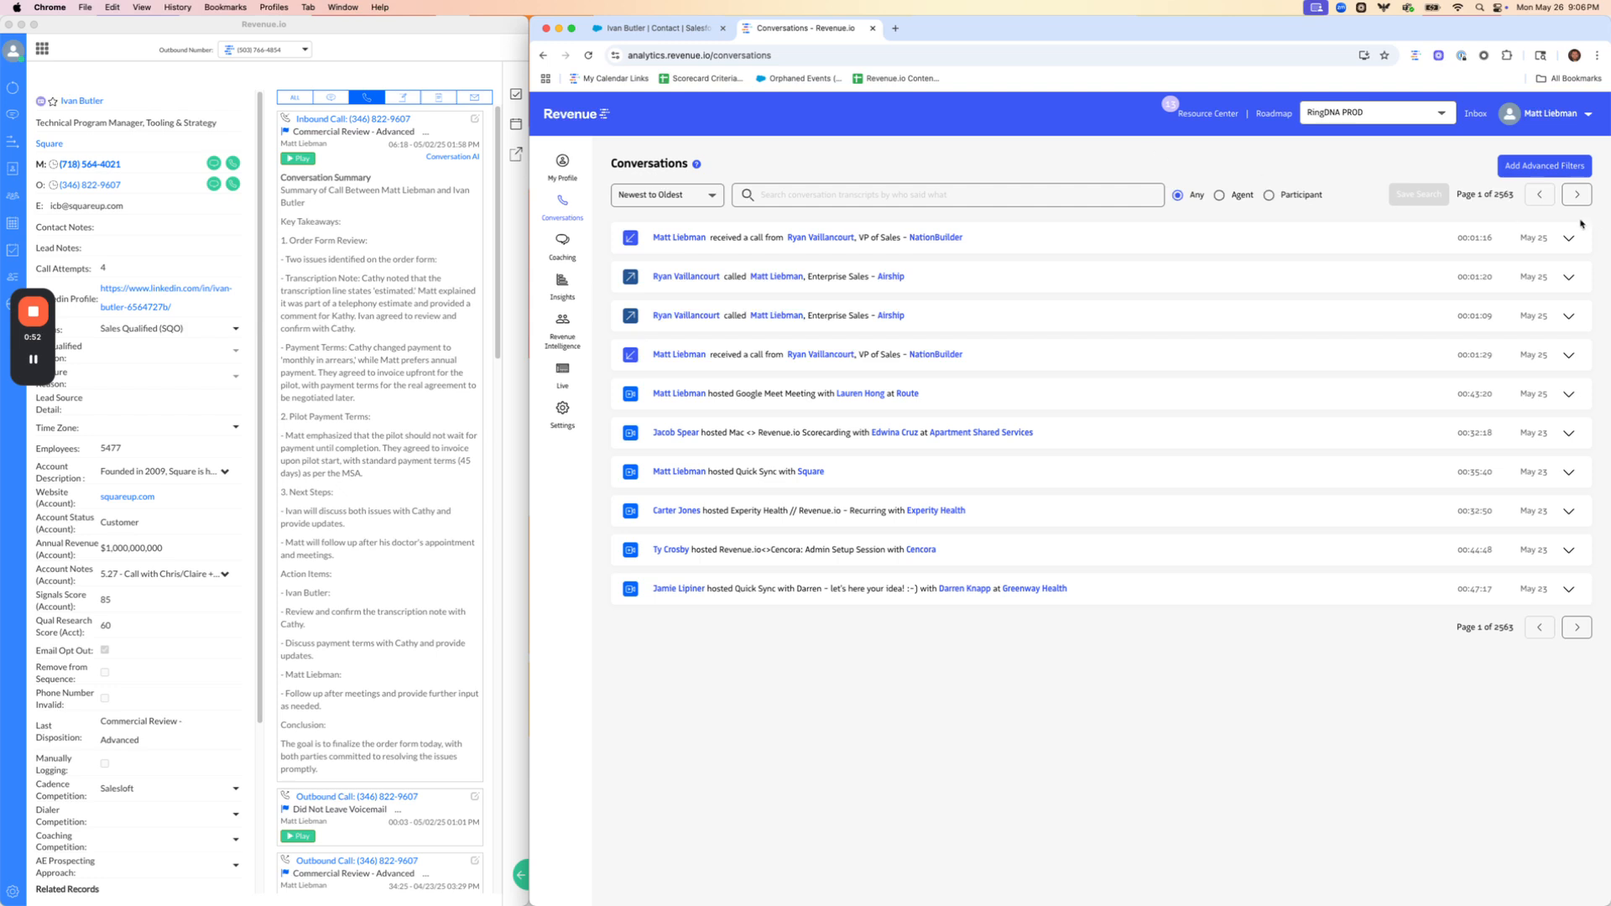
Add an advanced time filter limiting the conversations to a minimum duration of 15 minutes
left_click(1548, 167)
scroll(1374, 523, "down", 1)
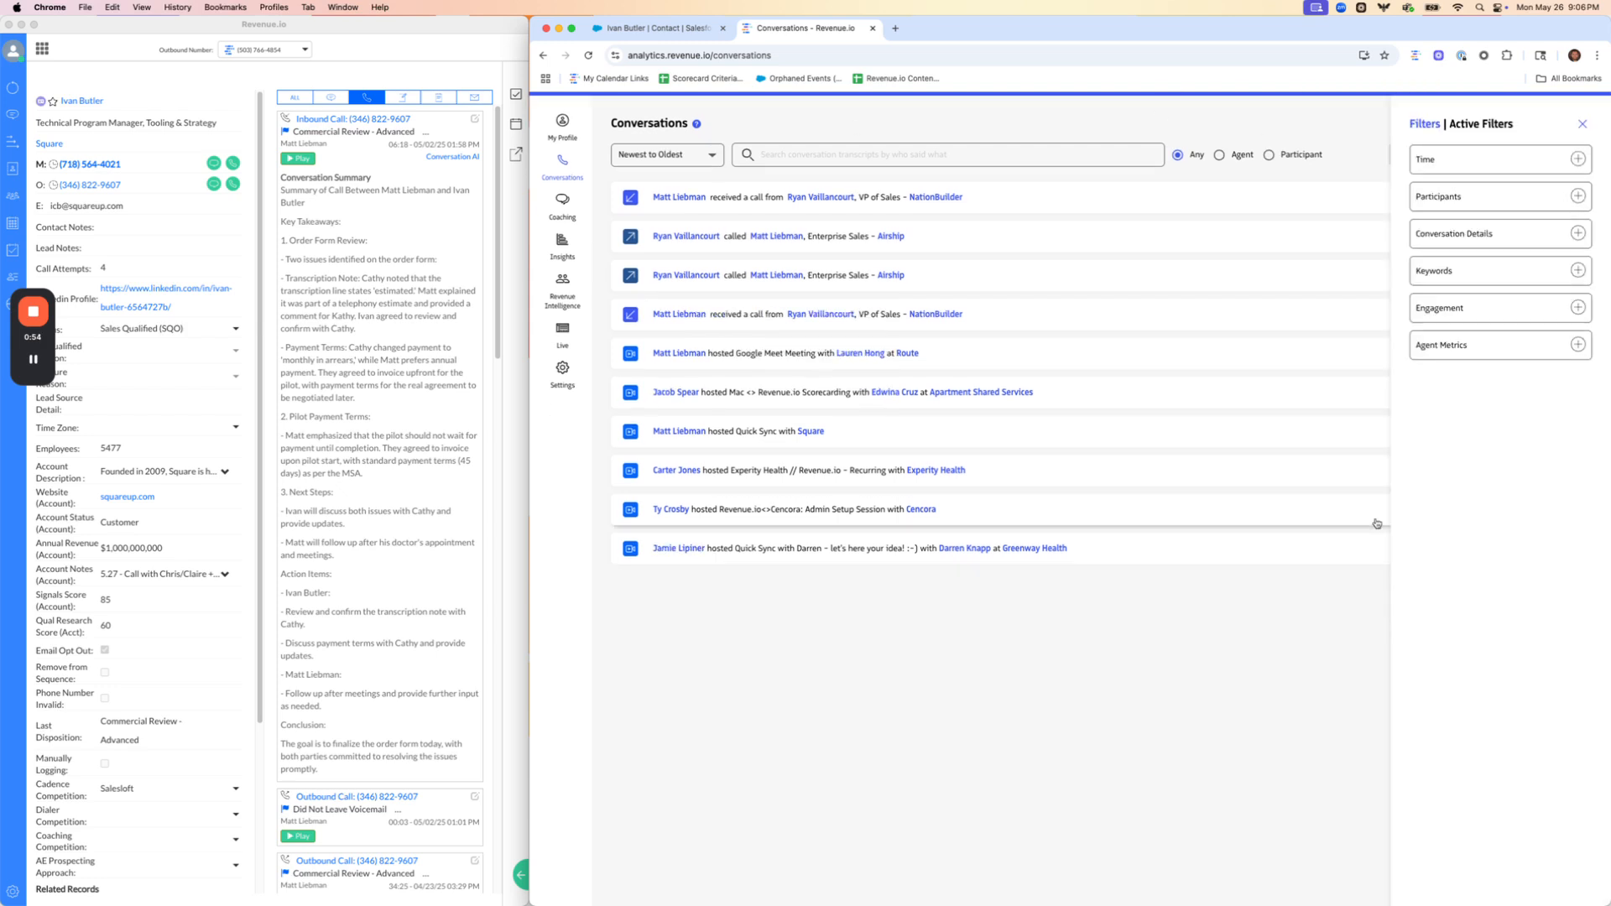
scroll(1375, 517, "up", 1)
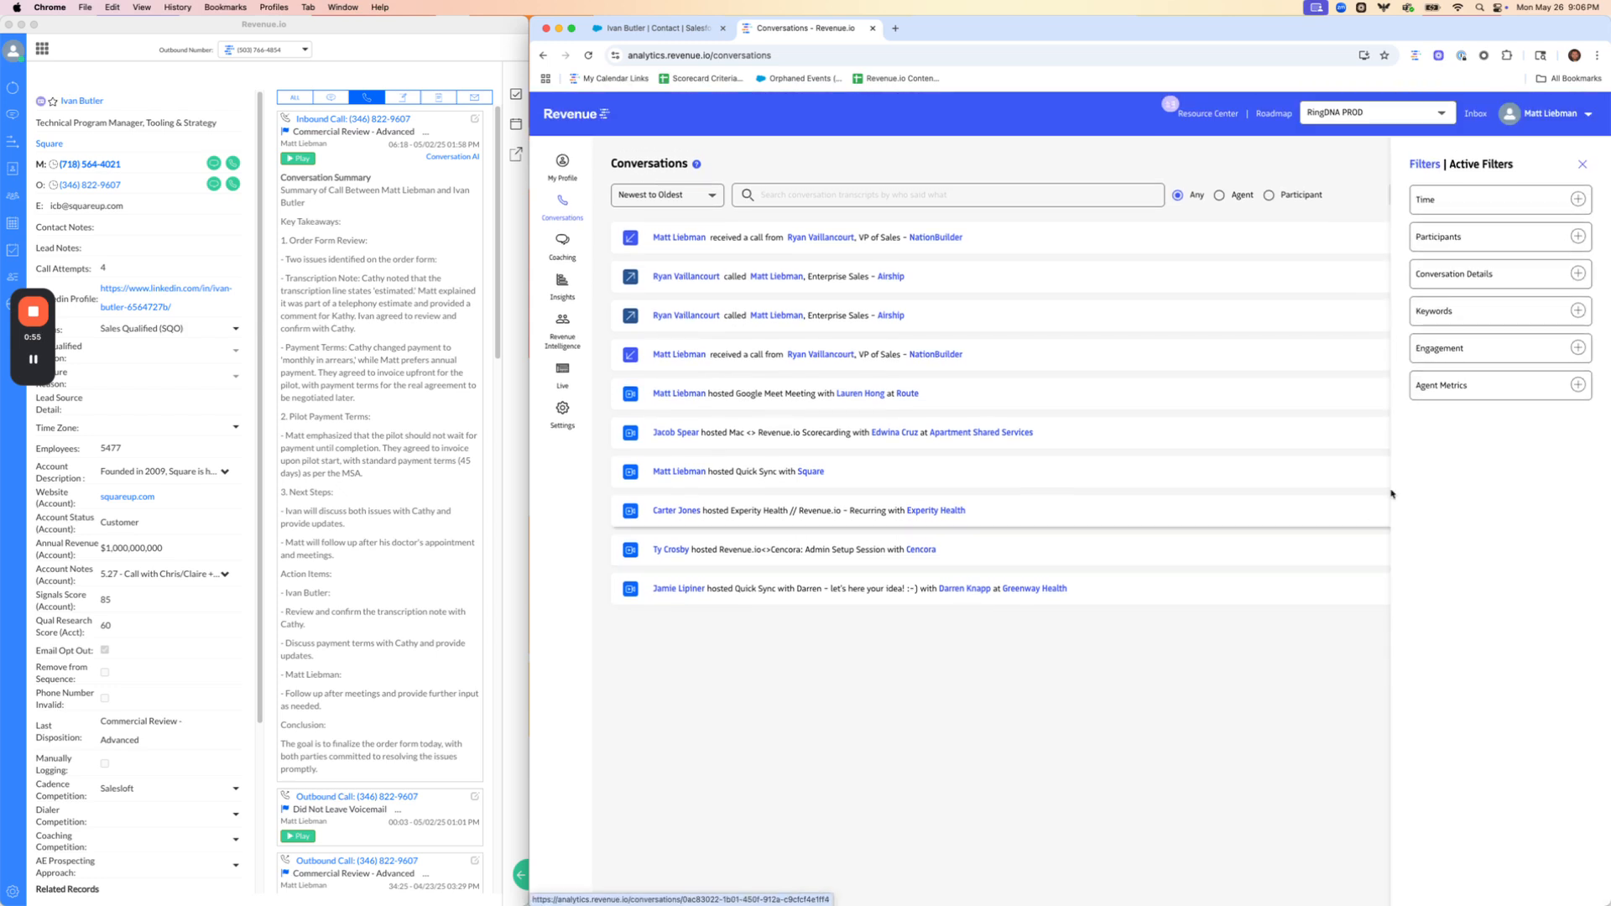
left_click(1502, 199)
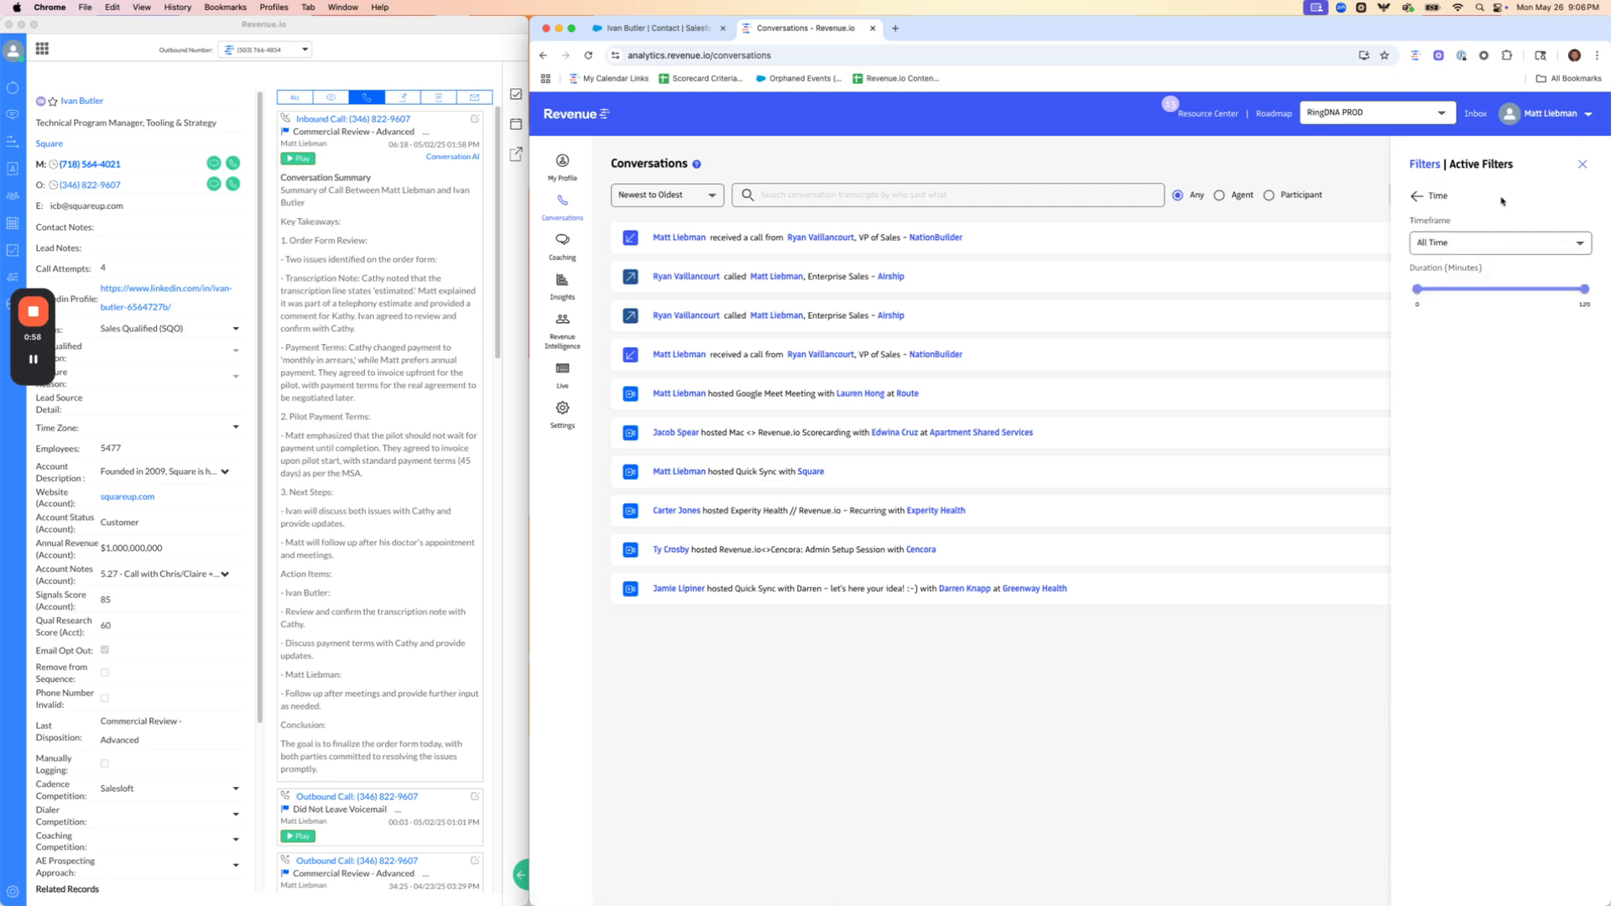
left_click_drag(1417, 289, 1440, 300)
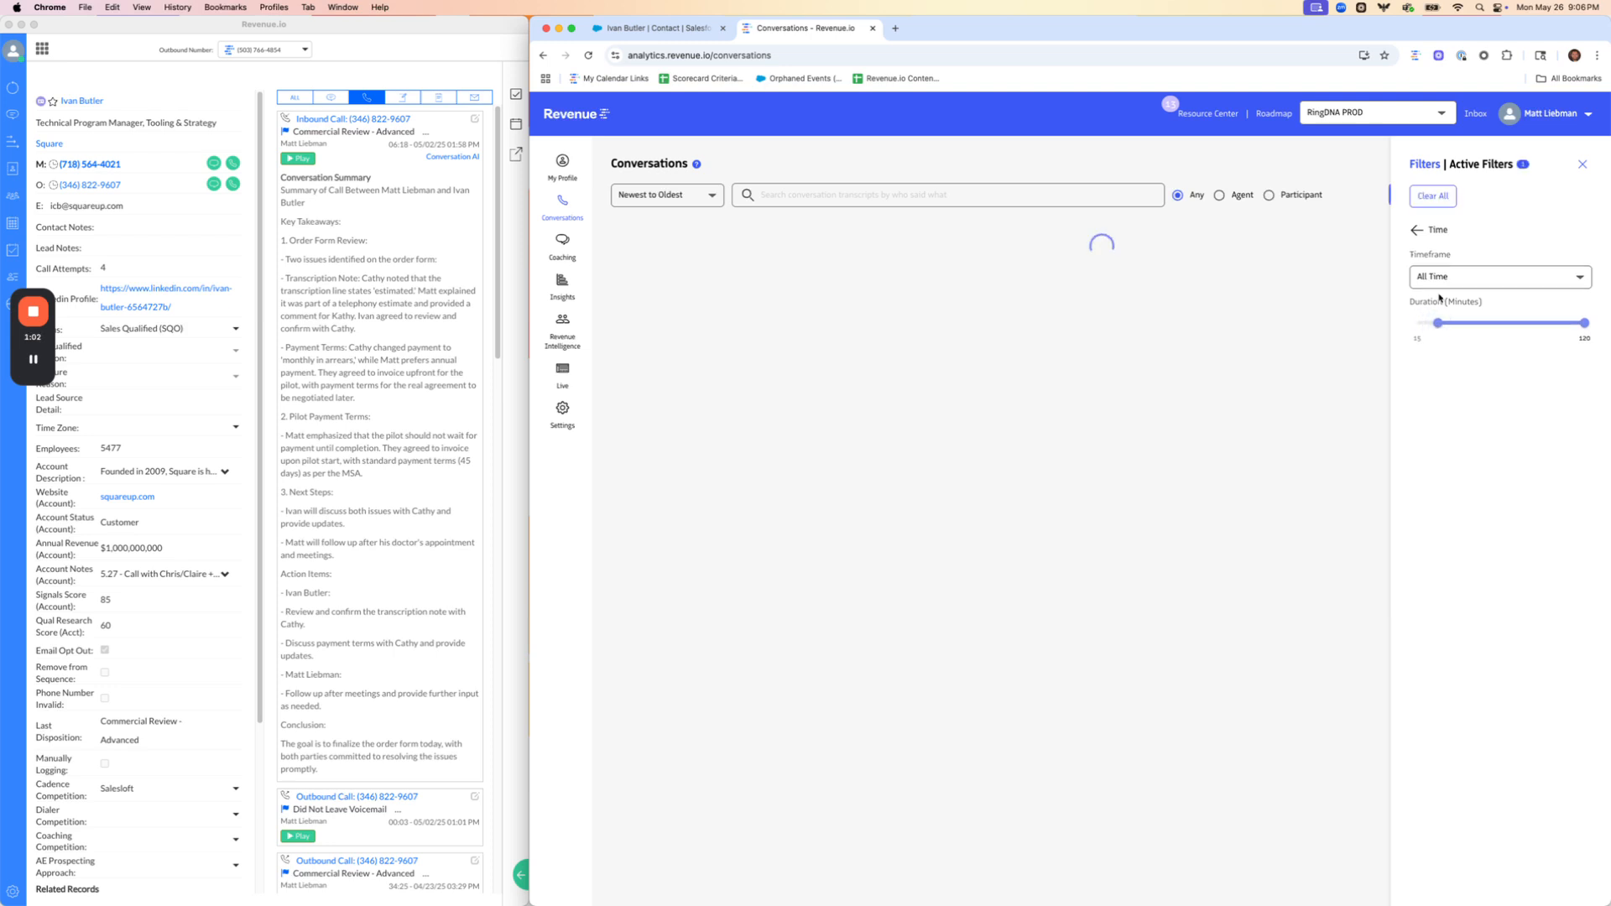
left_click(1415, 236)
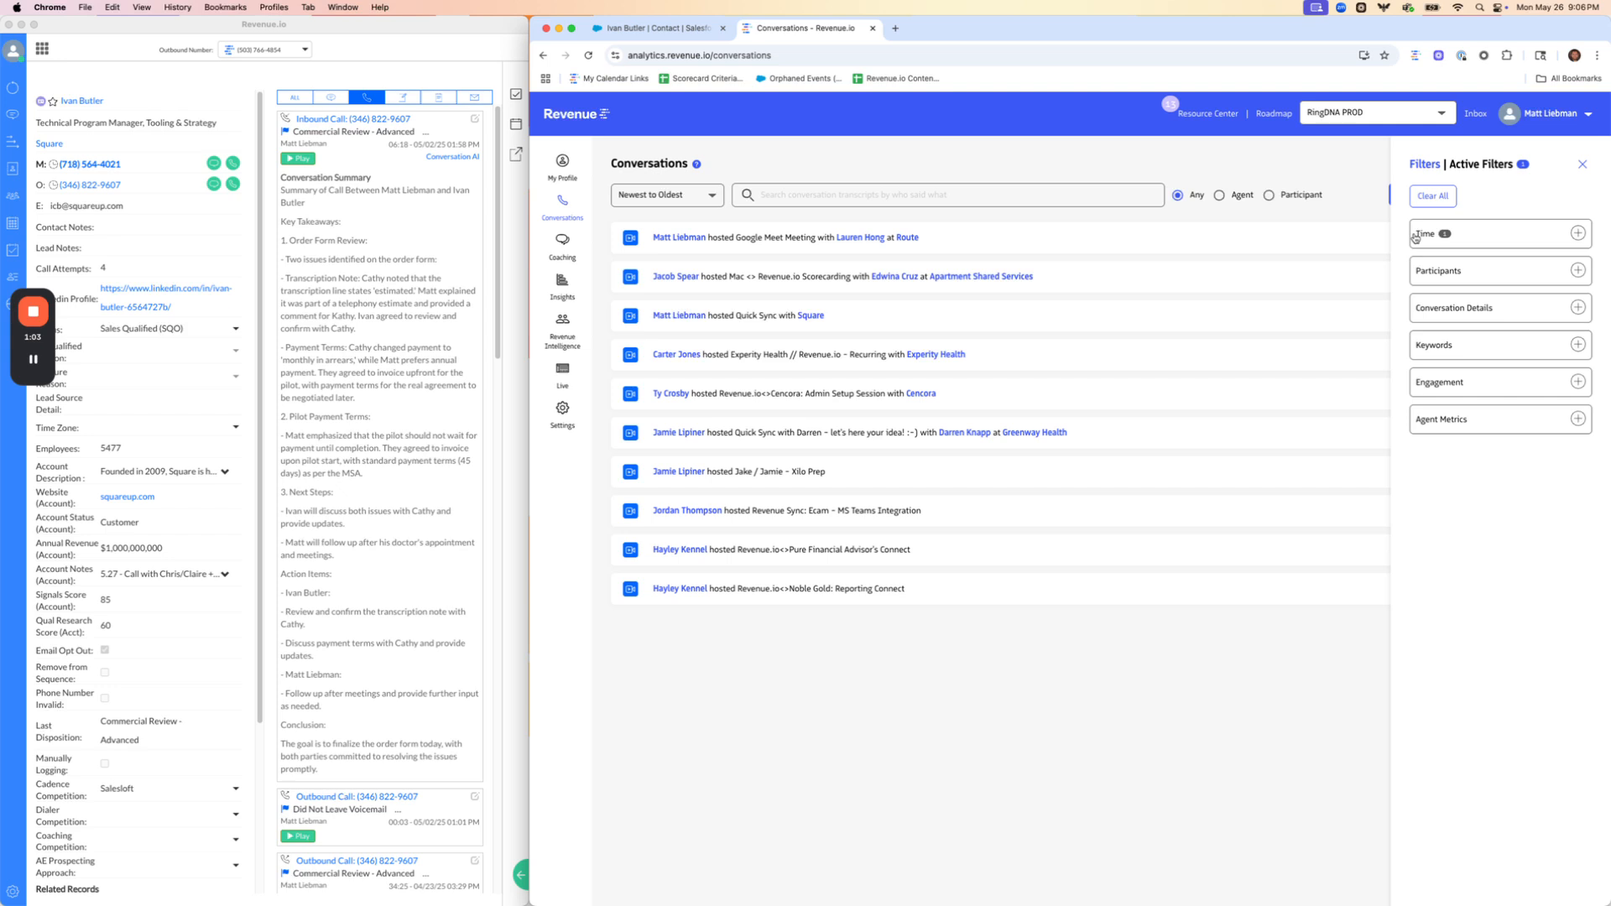
Add a participants filter with the agent name set to My Calls
left_click(1468, 273)
left_click(1468, 277)
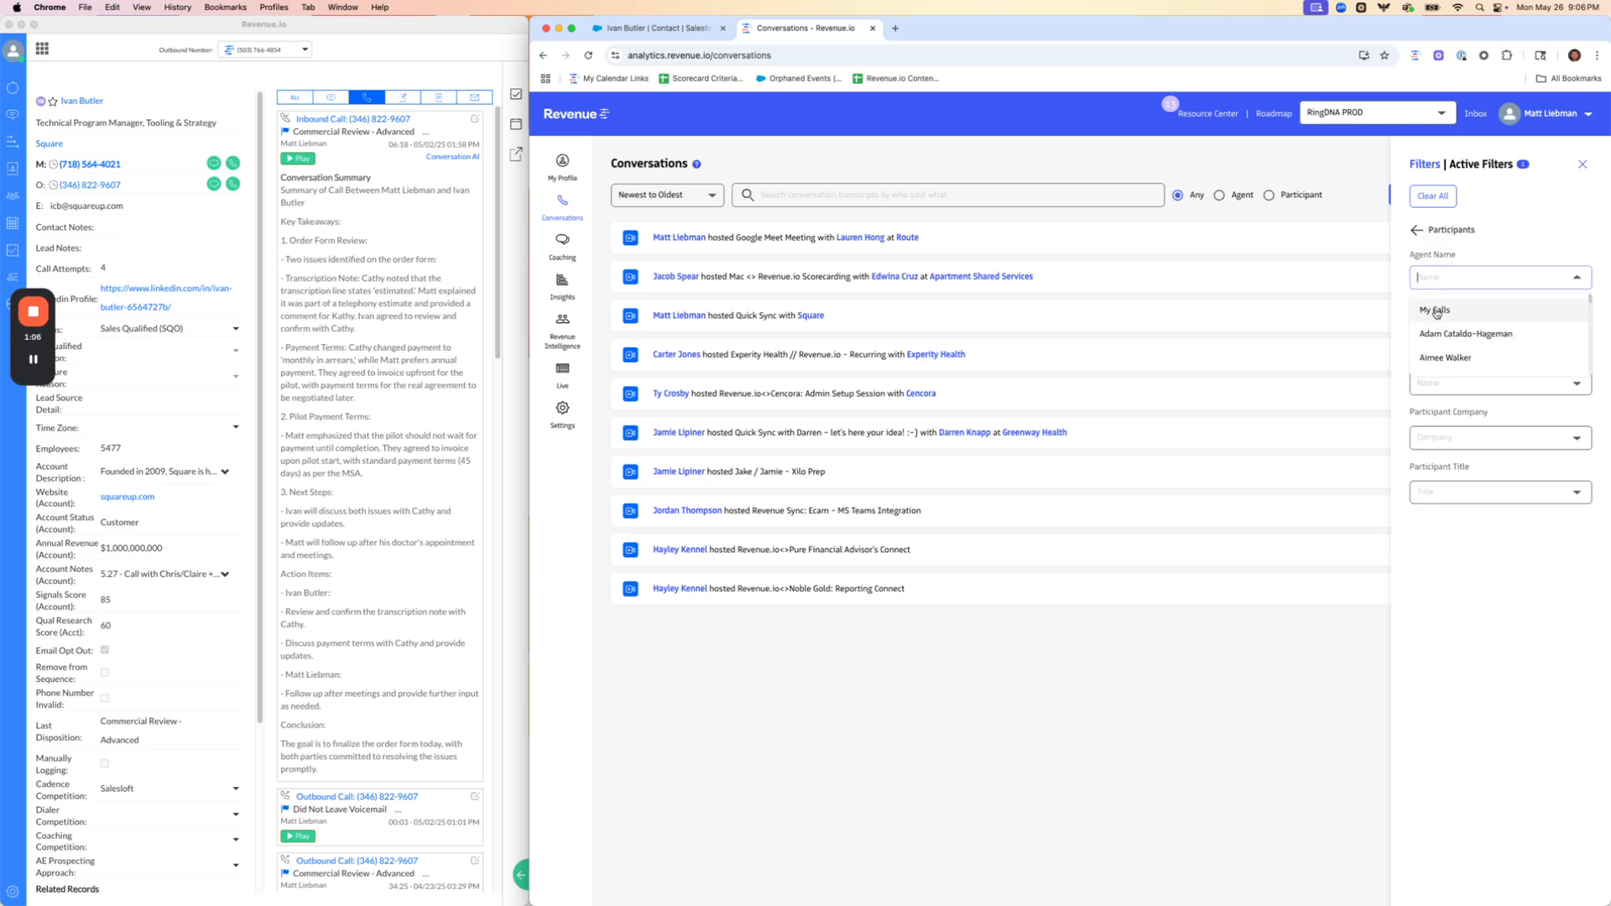
left_click(1437, 310)
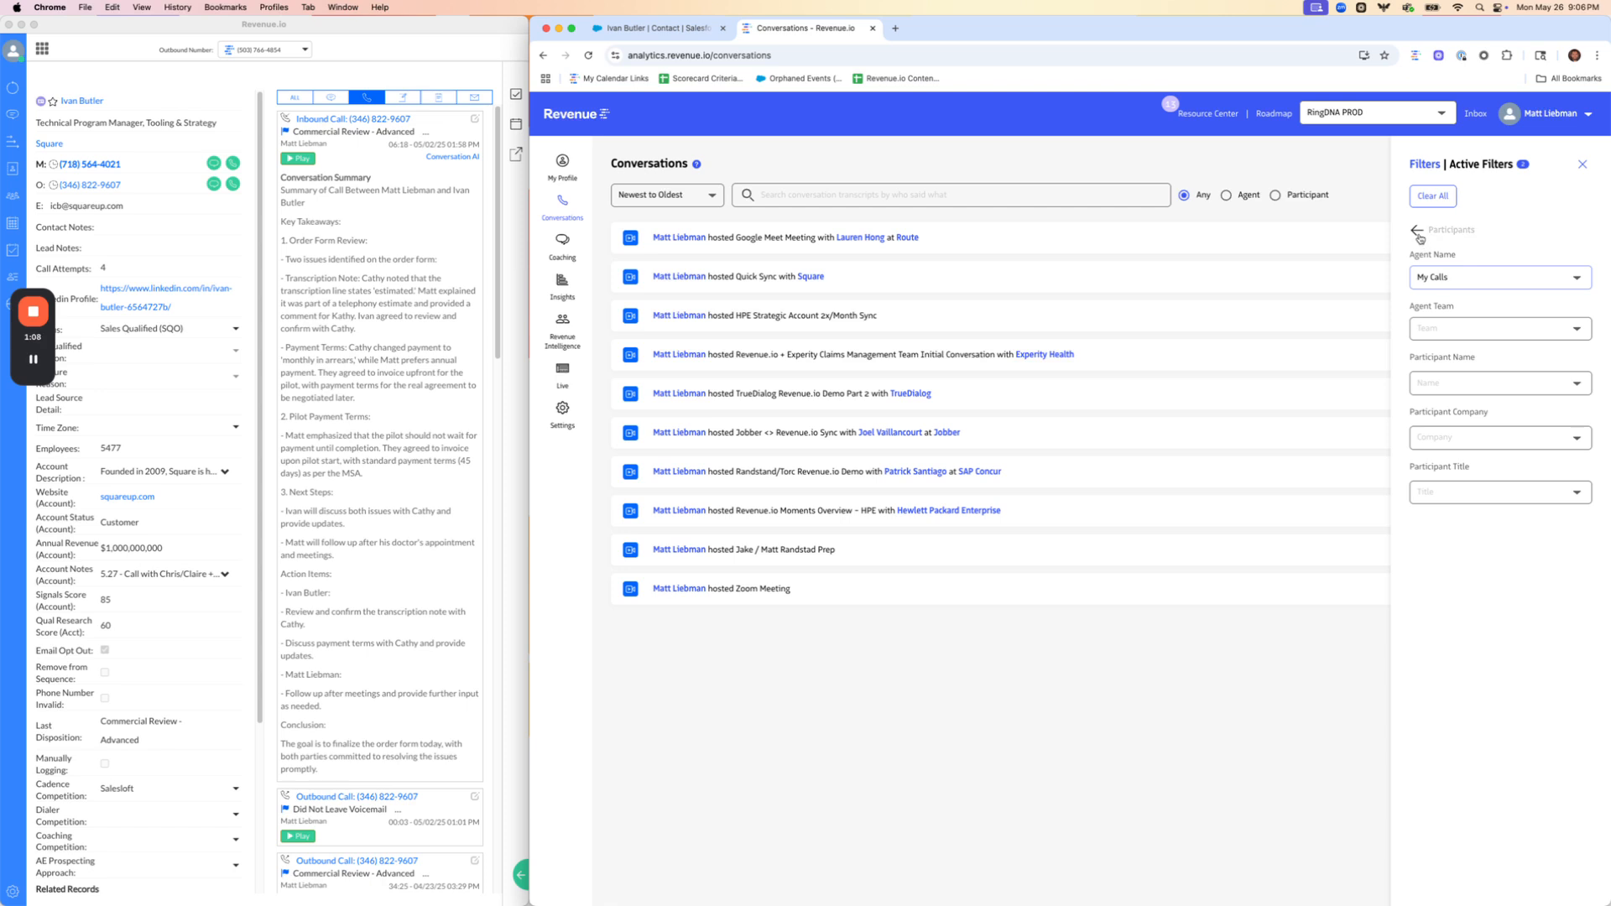
left_click(1418, 234)
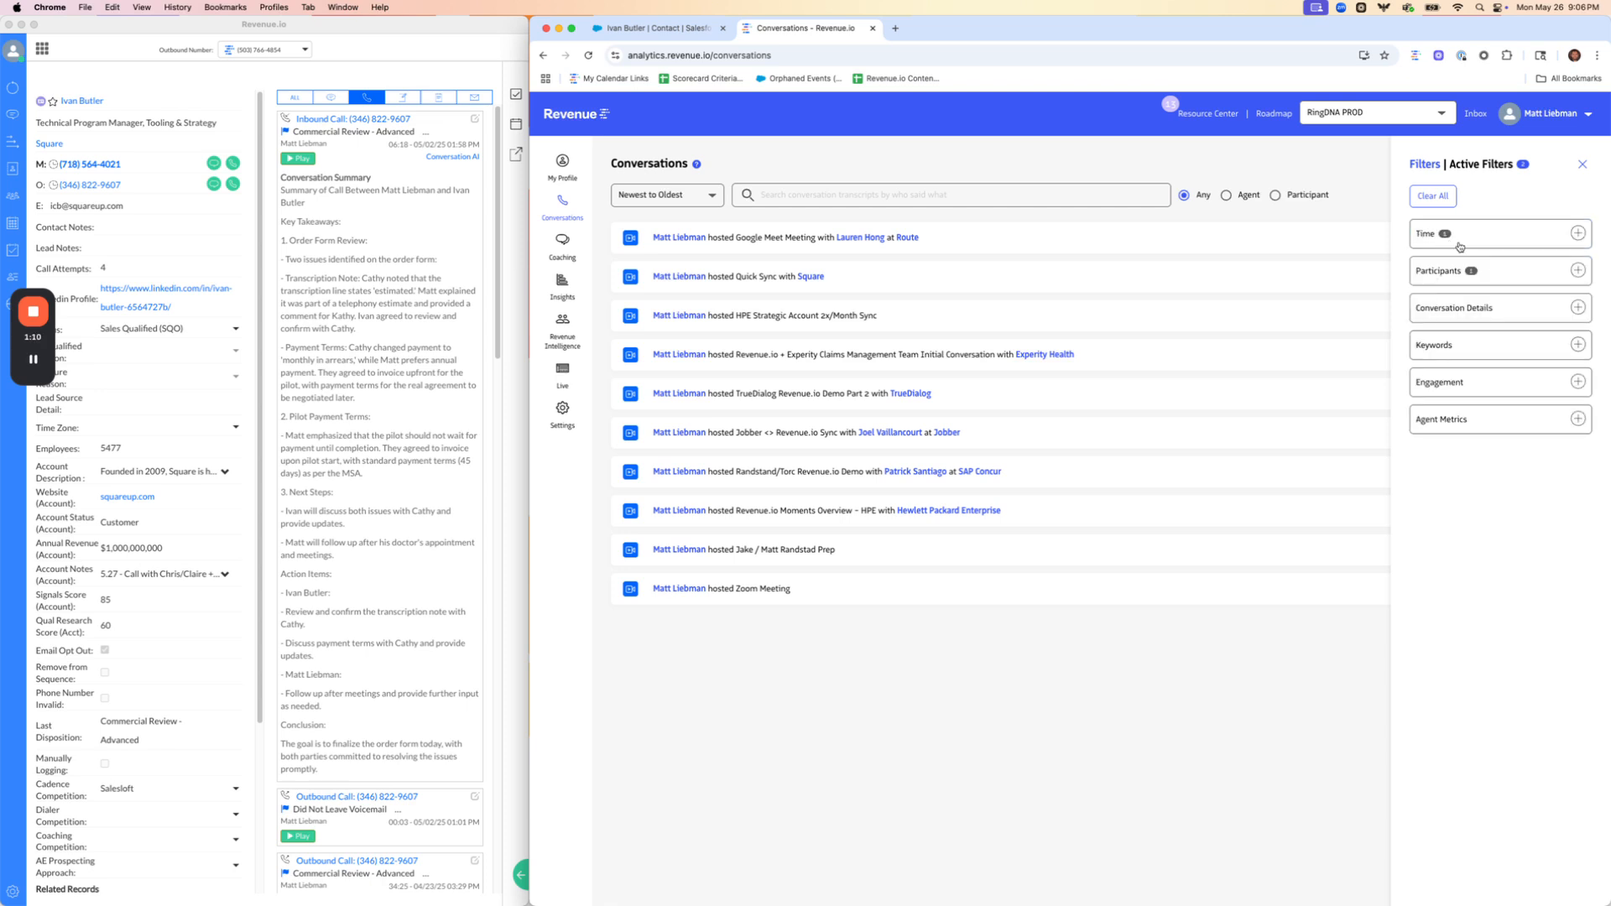
Apply a keyword filter for "outreach" from the Competitors group, and close the advanced filters
left_click(1458, 349)
left_click(1439, 281)
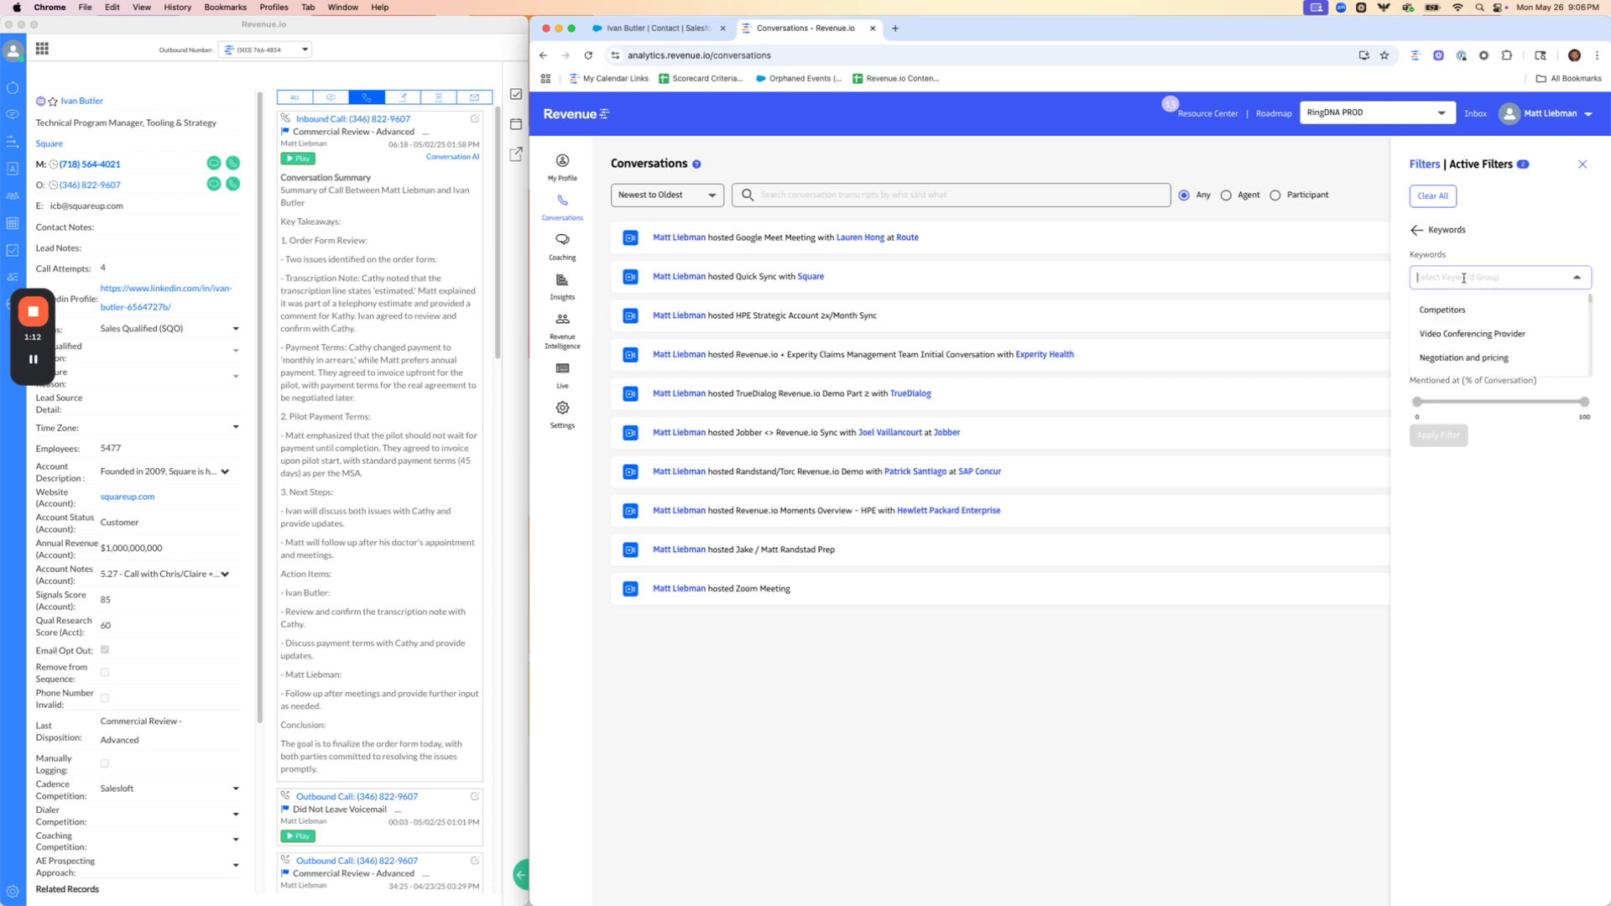
left_click(1453, 311)
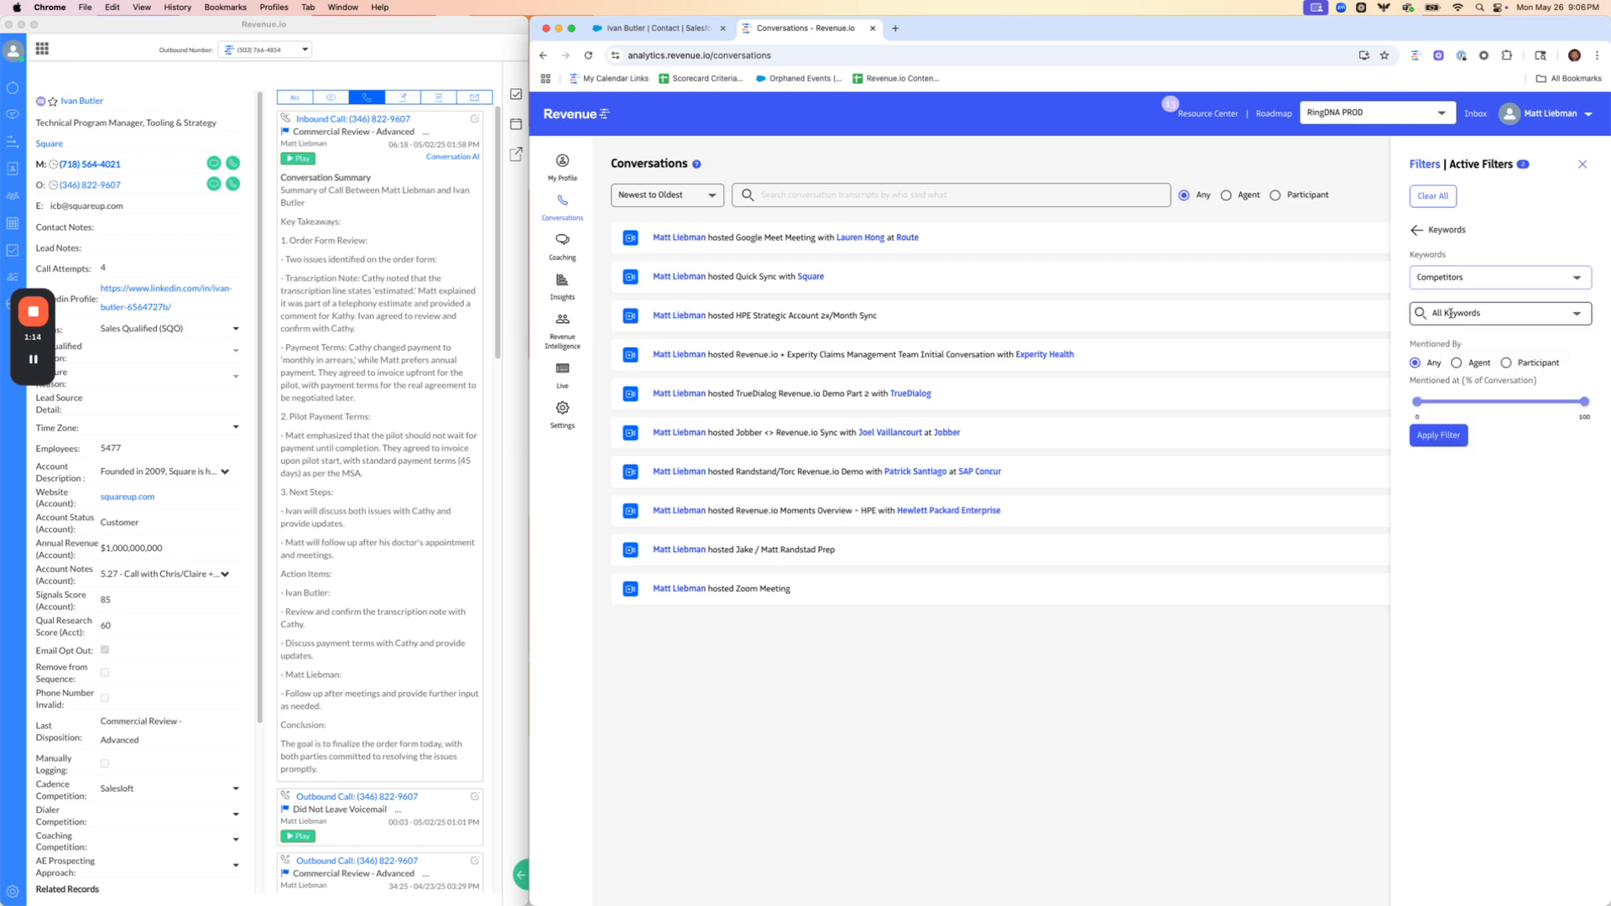
left_click(1453, 312)
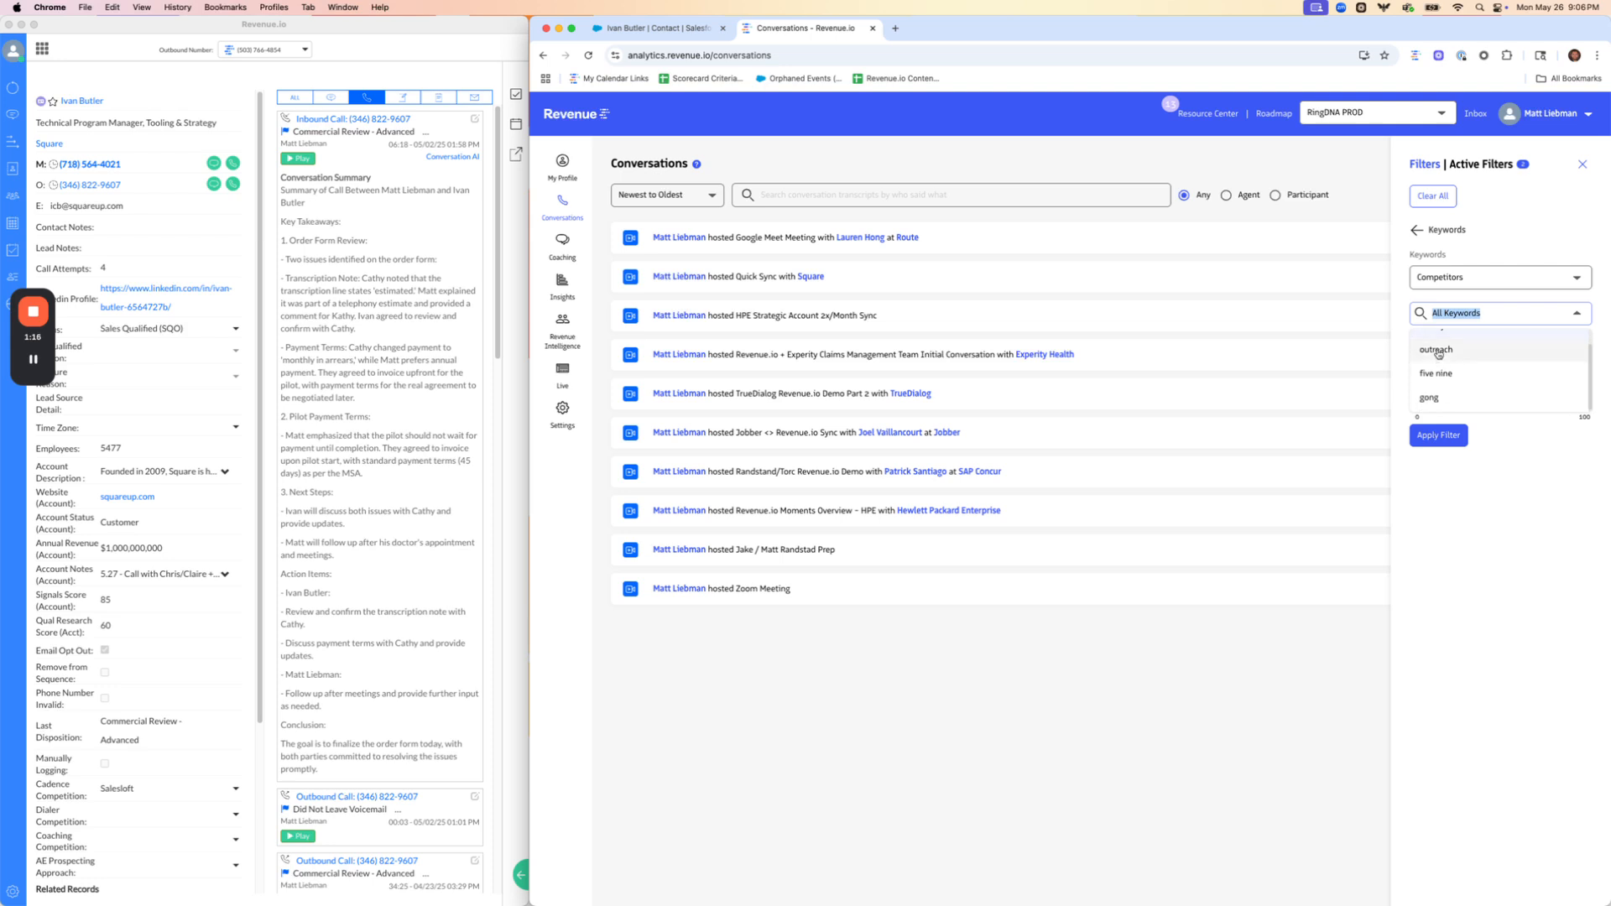
left_click(1437, 351)
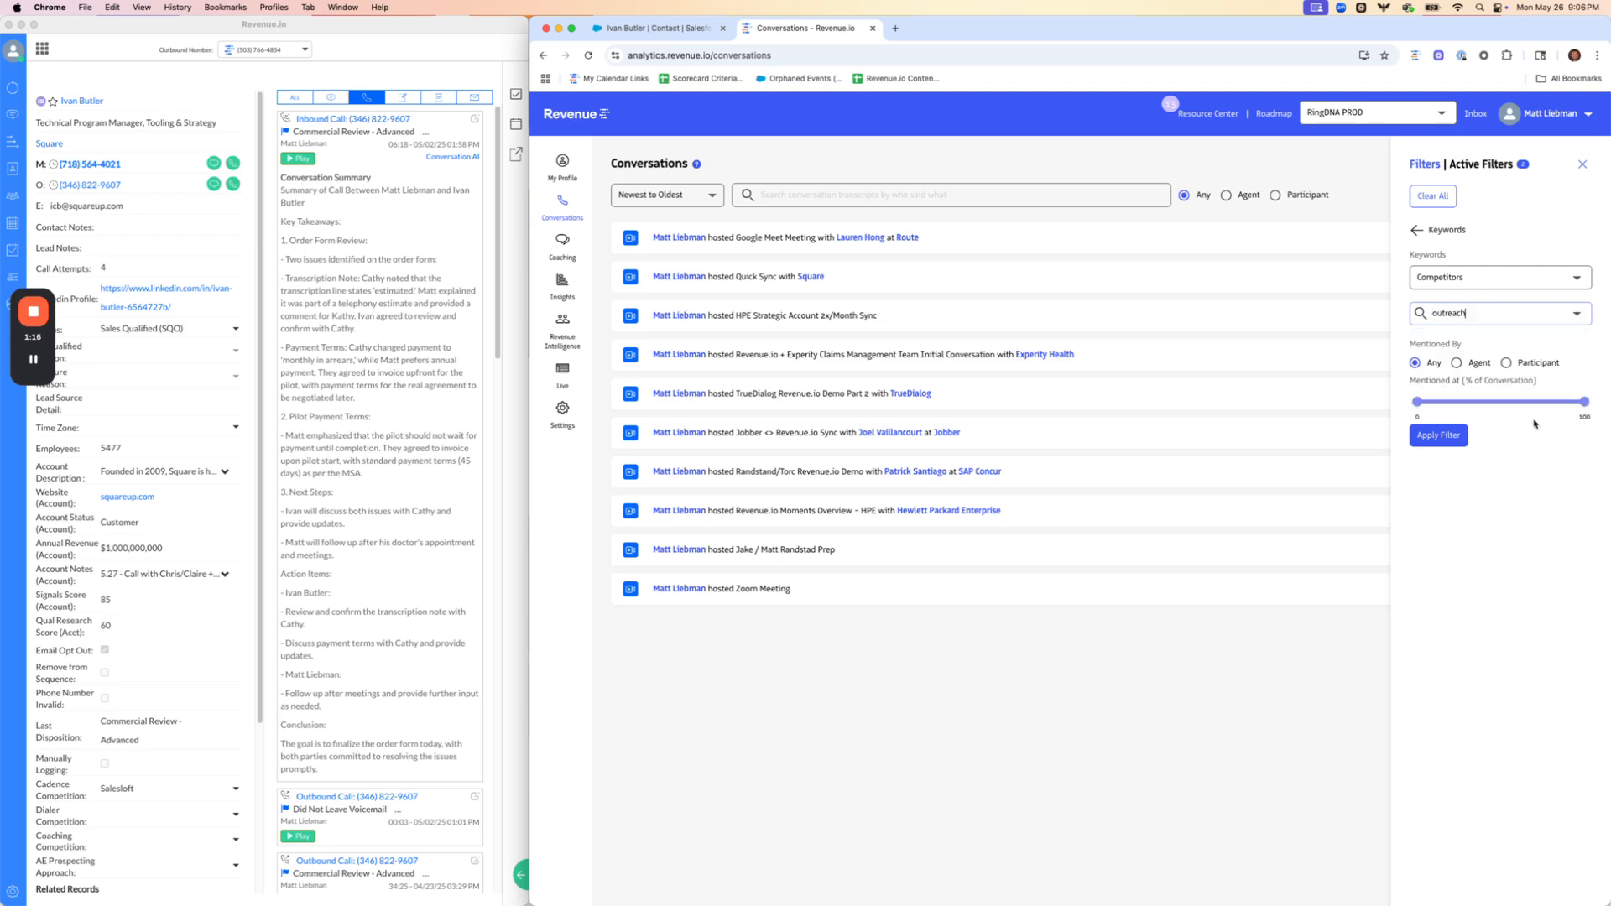
left_click(1445, 437)
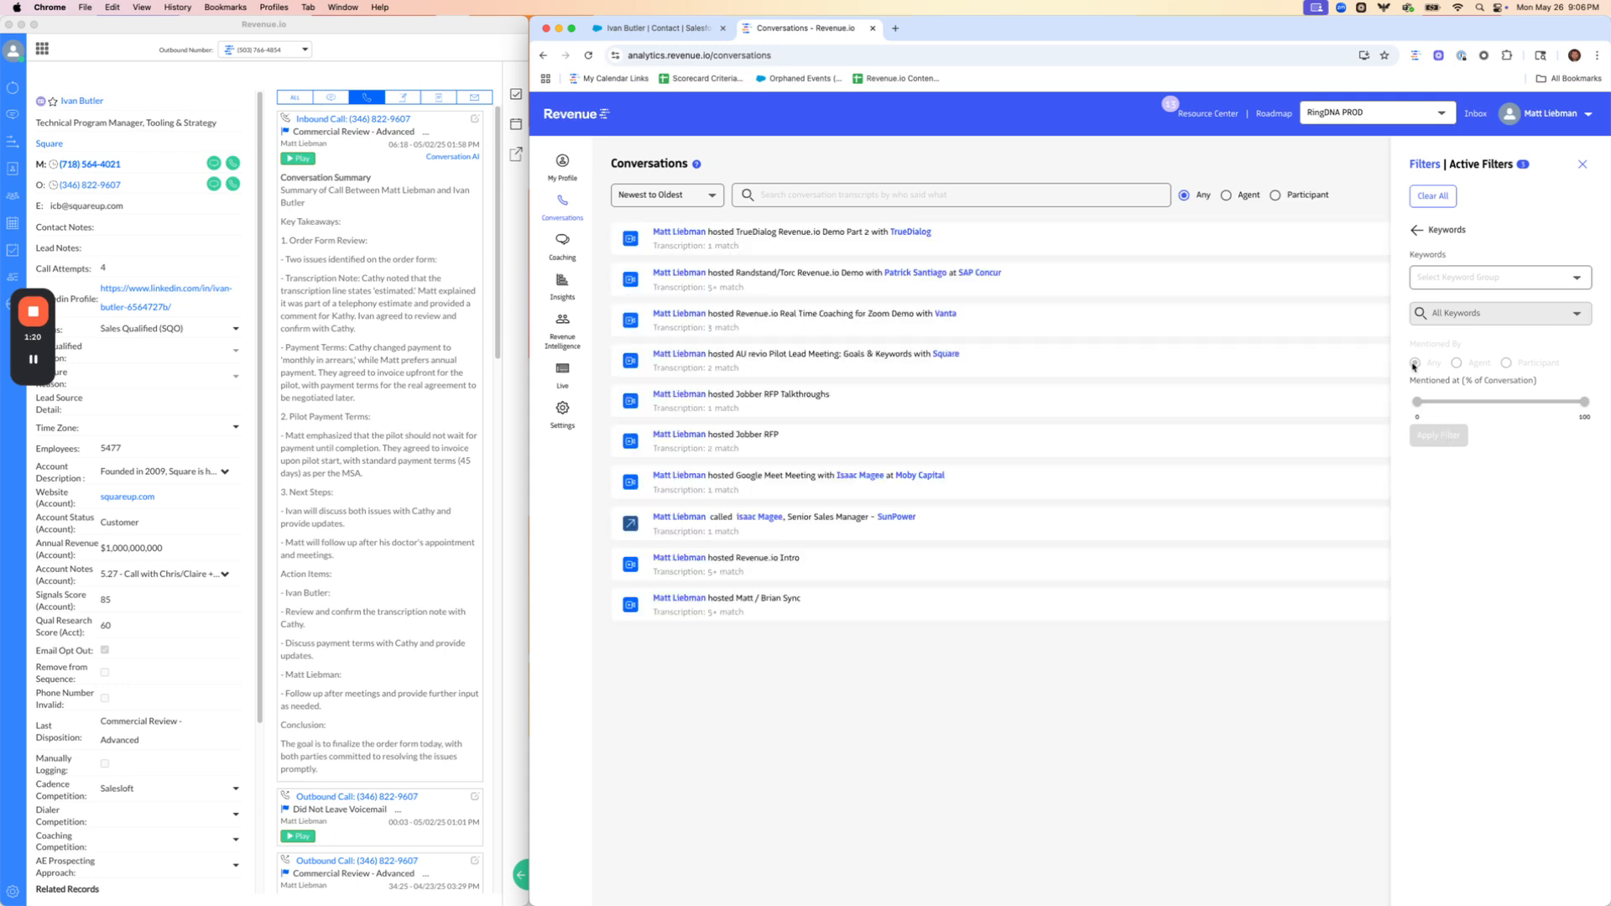
left_click(1414, 231)
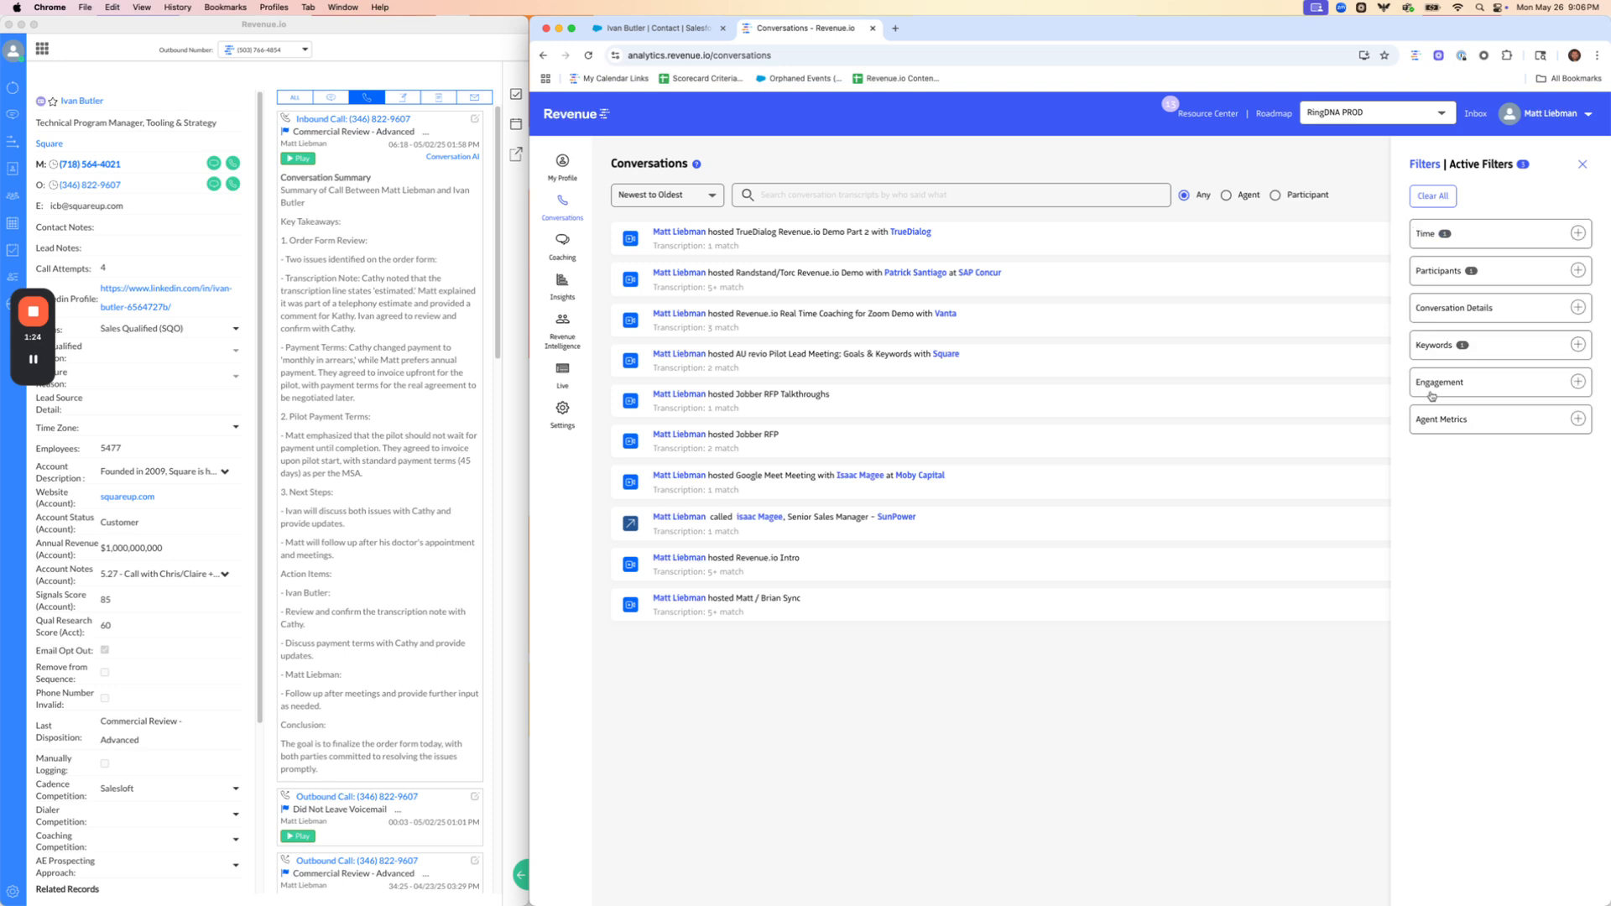
left_click(1582, 165)
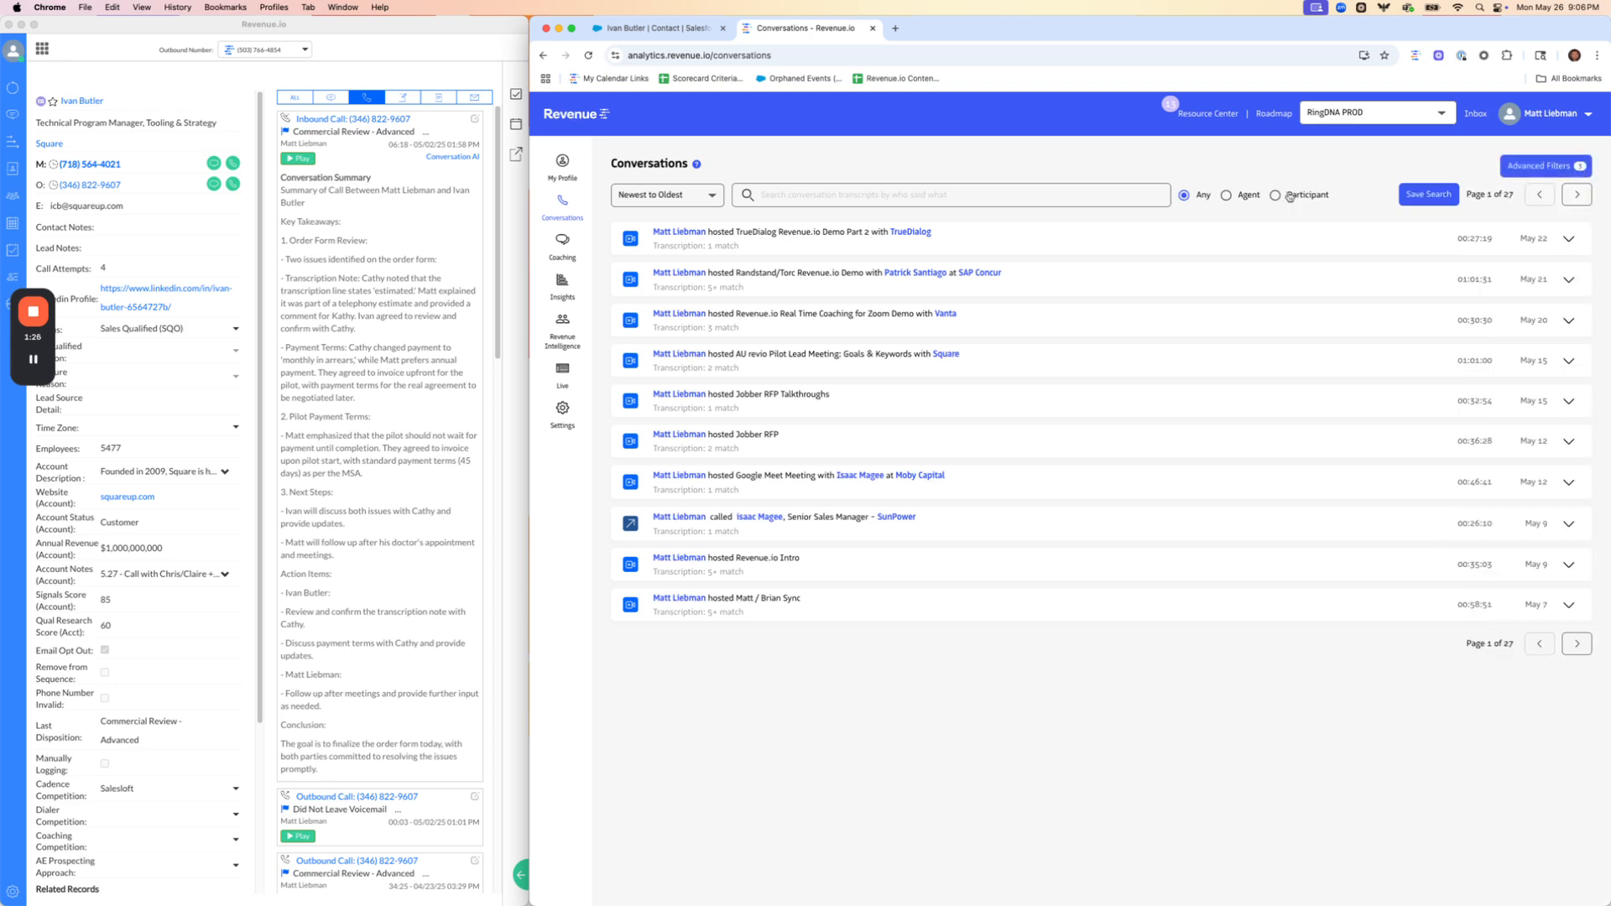
Start a public saved search named with the agent's first name in possessive form plus "calls over 15 minutes mentioning Outreach"
left_click(1416, 194)
left_click(973, 388)
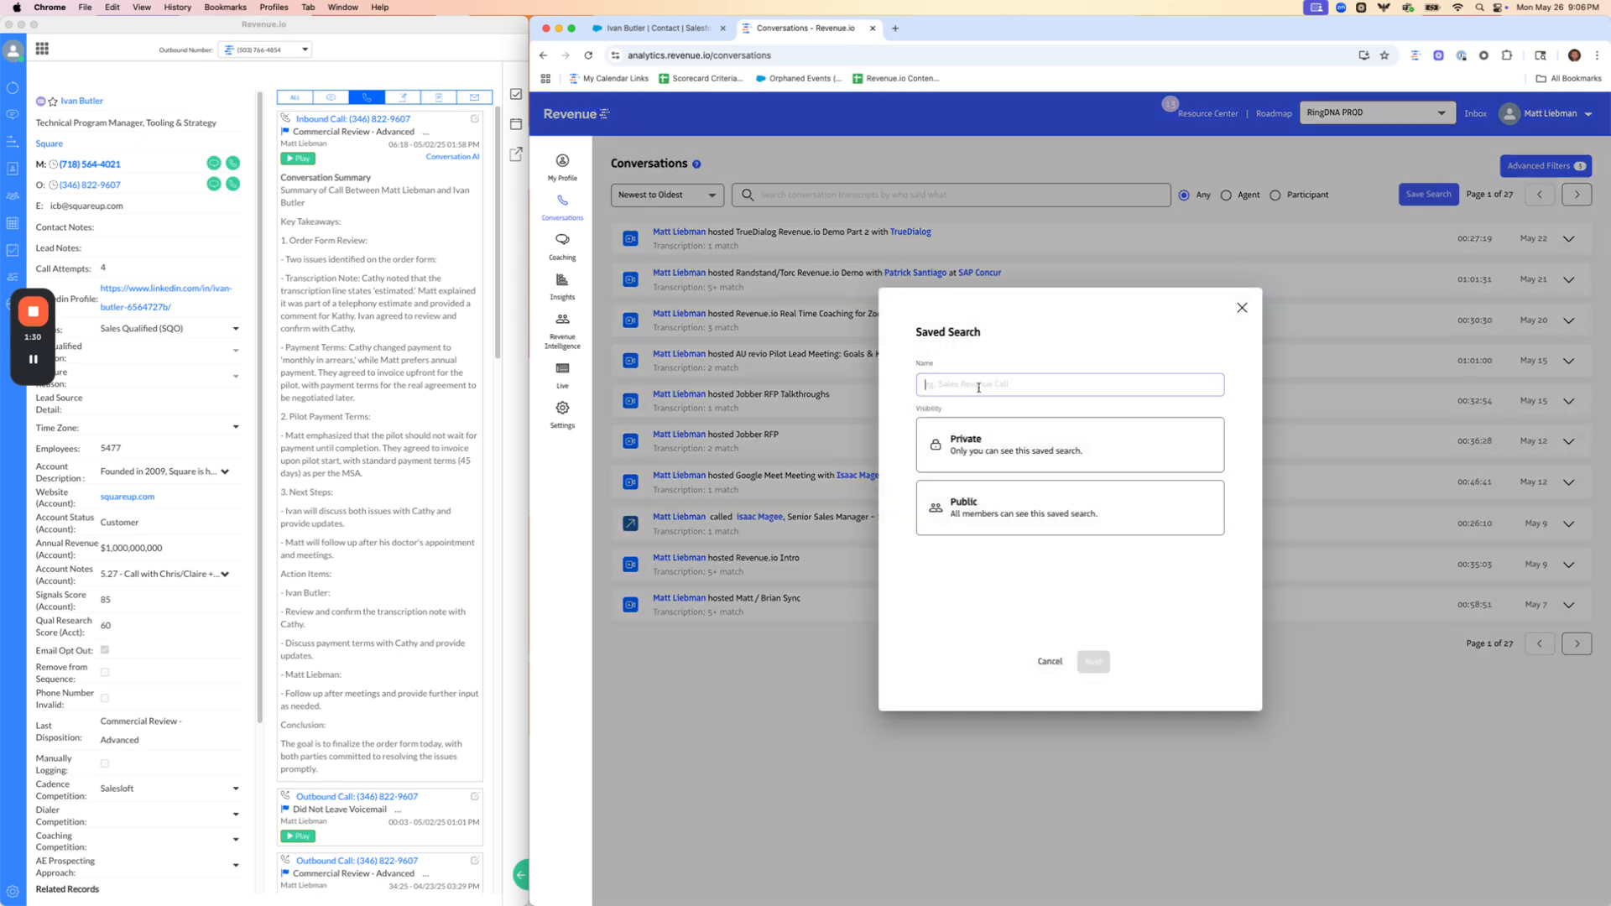
type("Matt's calls over 15 minutes mentioning Outreach")
left_click(1015, 498)
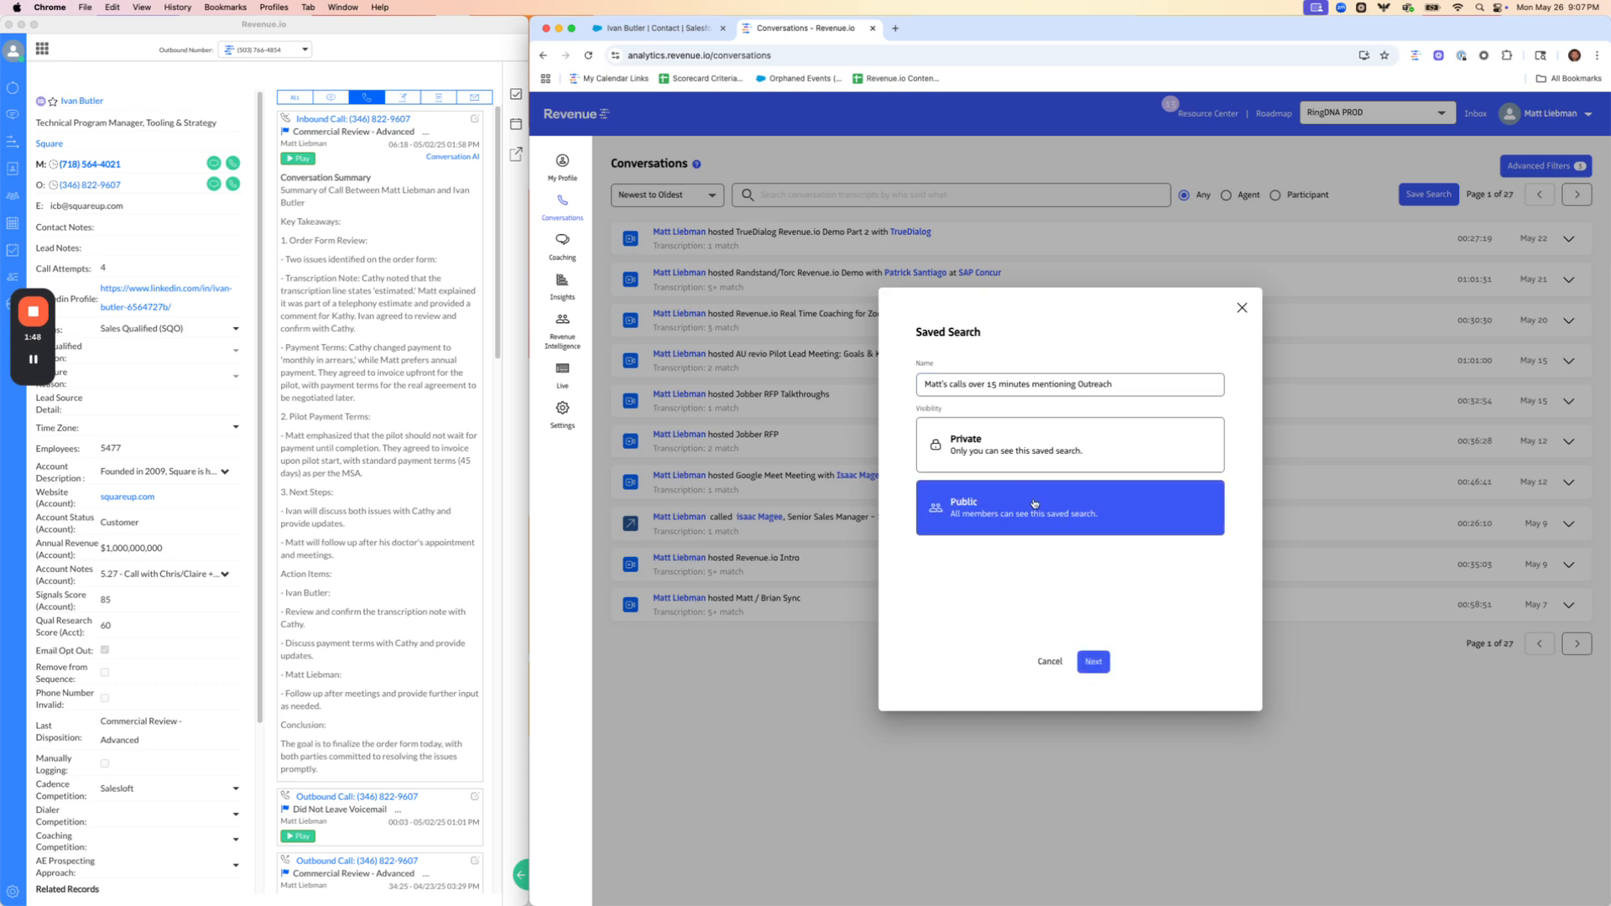
left_click(1094, 662)
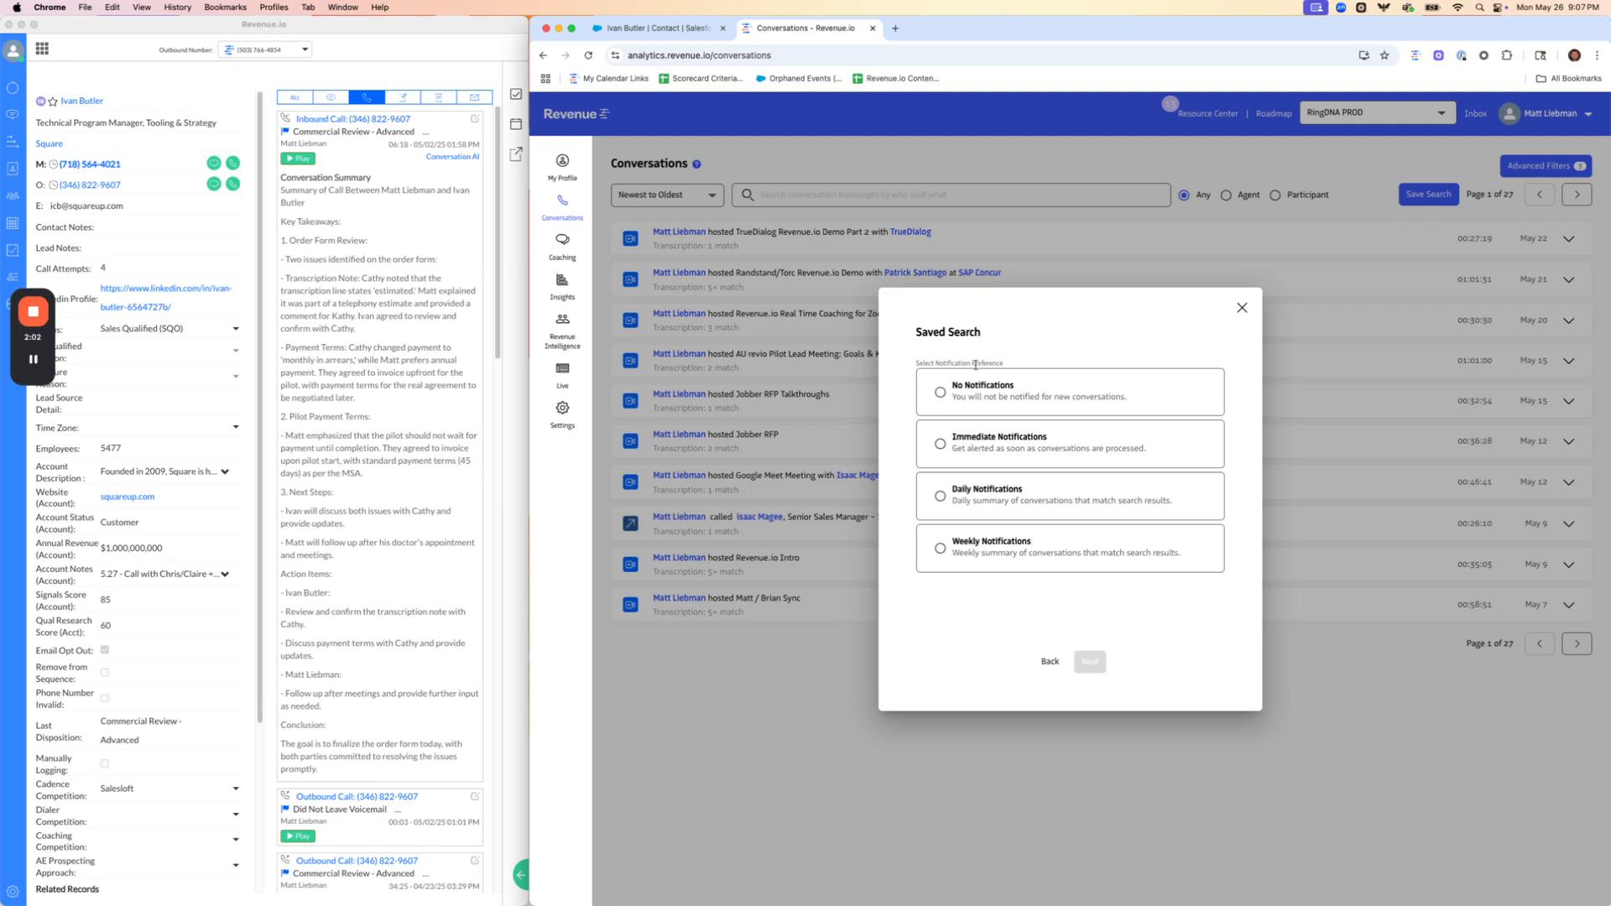
Choose Weekly Notifications as the saved search's notification preference and continue to the library selection
left_click(1007, 397)
left_click(1034, 466)
left_click(1015, 497)
left_click(998, 553)
left_click(1079, 661)
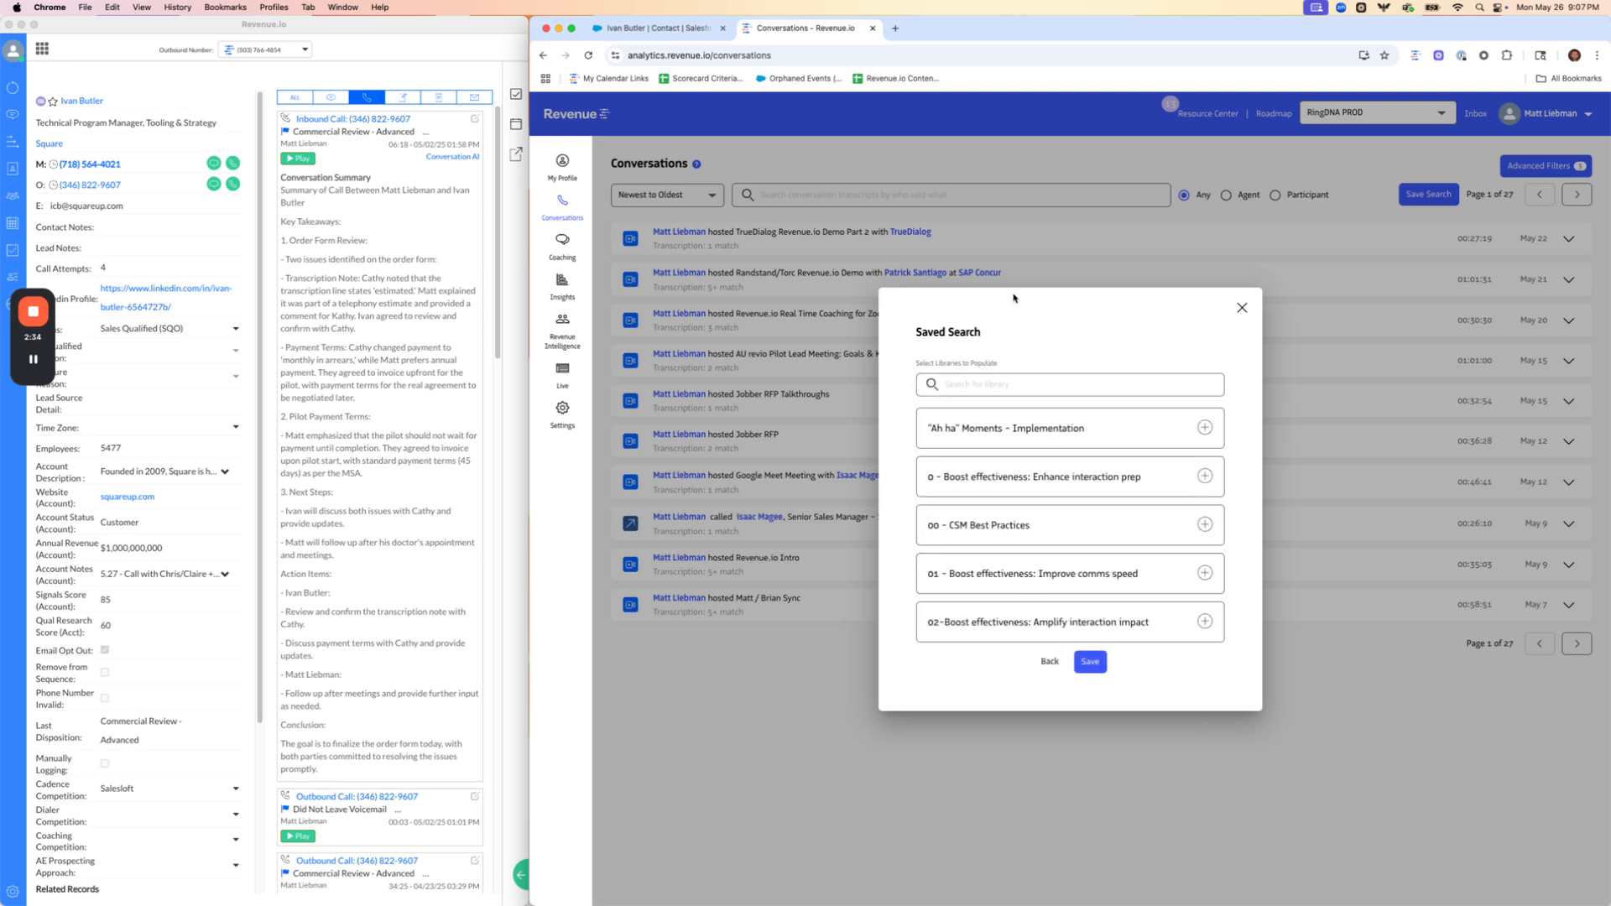
Look through the libraries available to populate and save the search without selecting any
scroll(1071, 520, "down", 5)
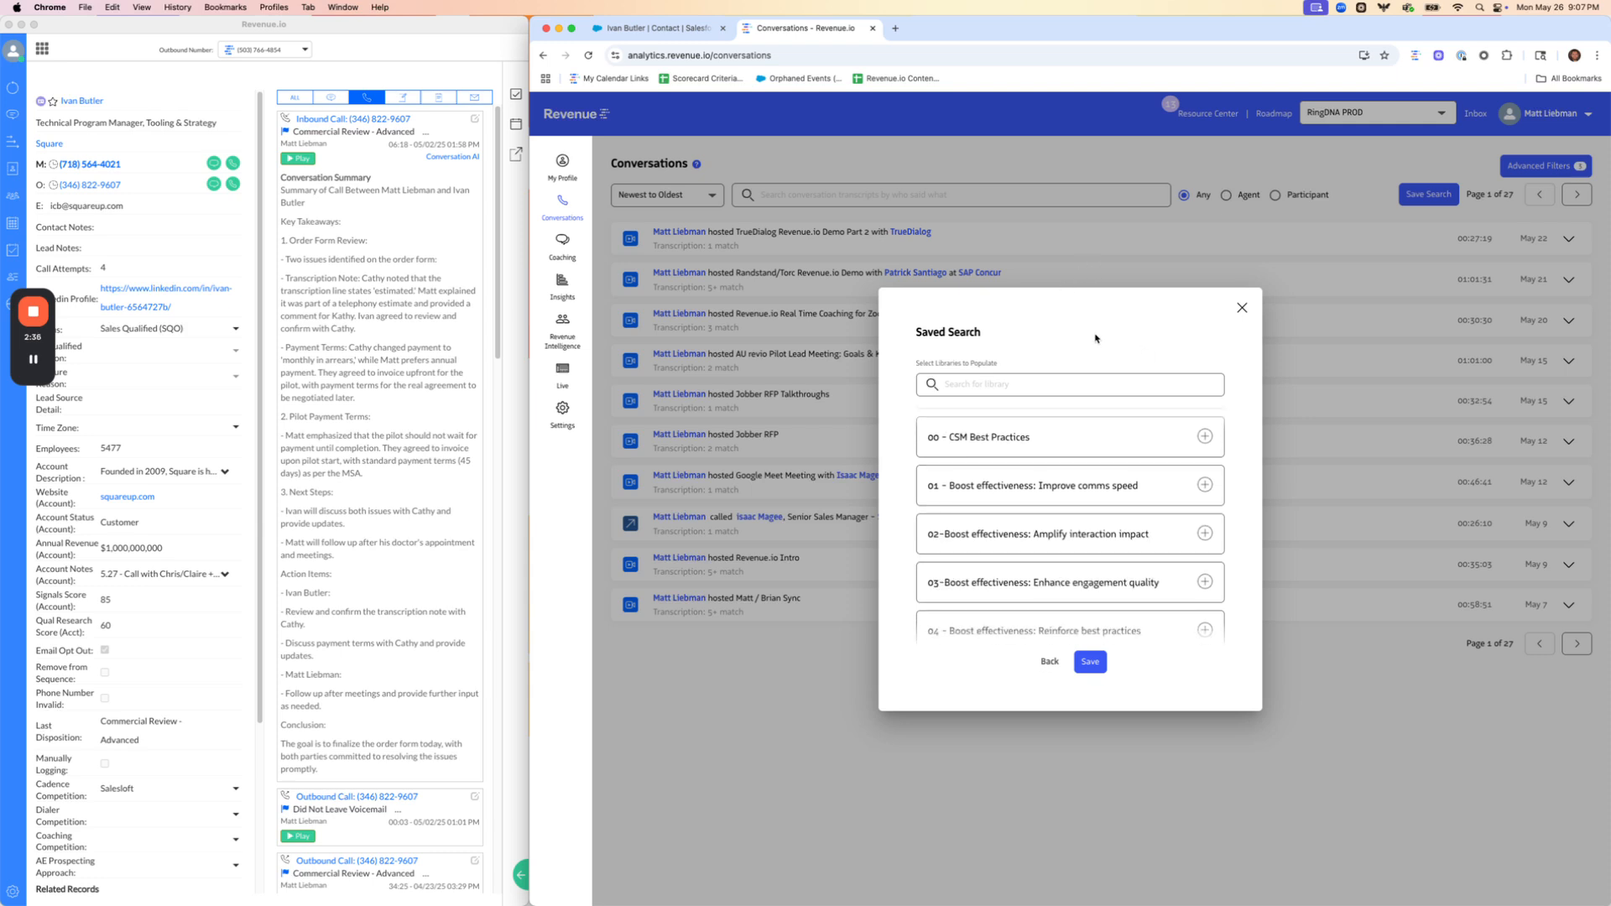
scroll(1070, 503, "up", 10)
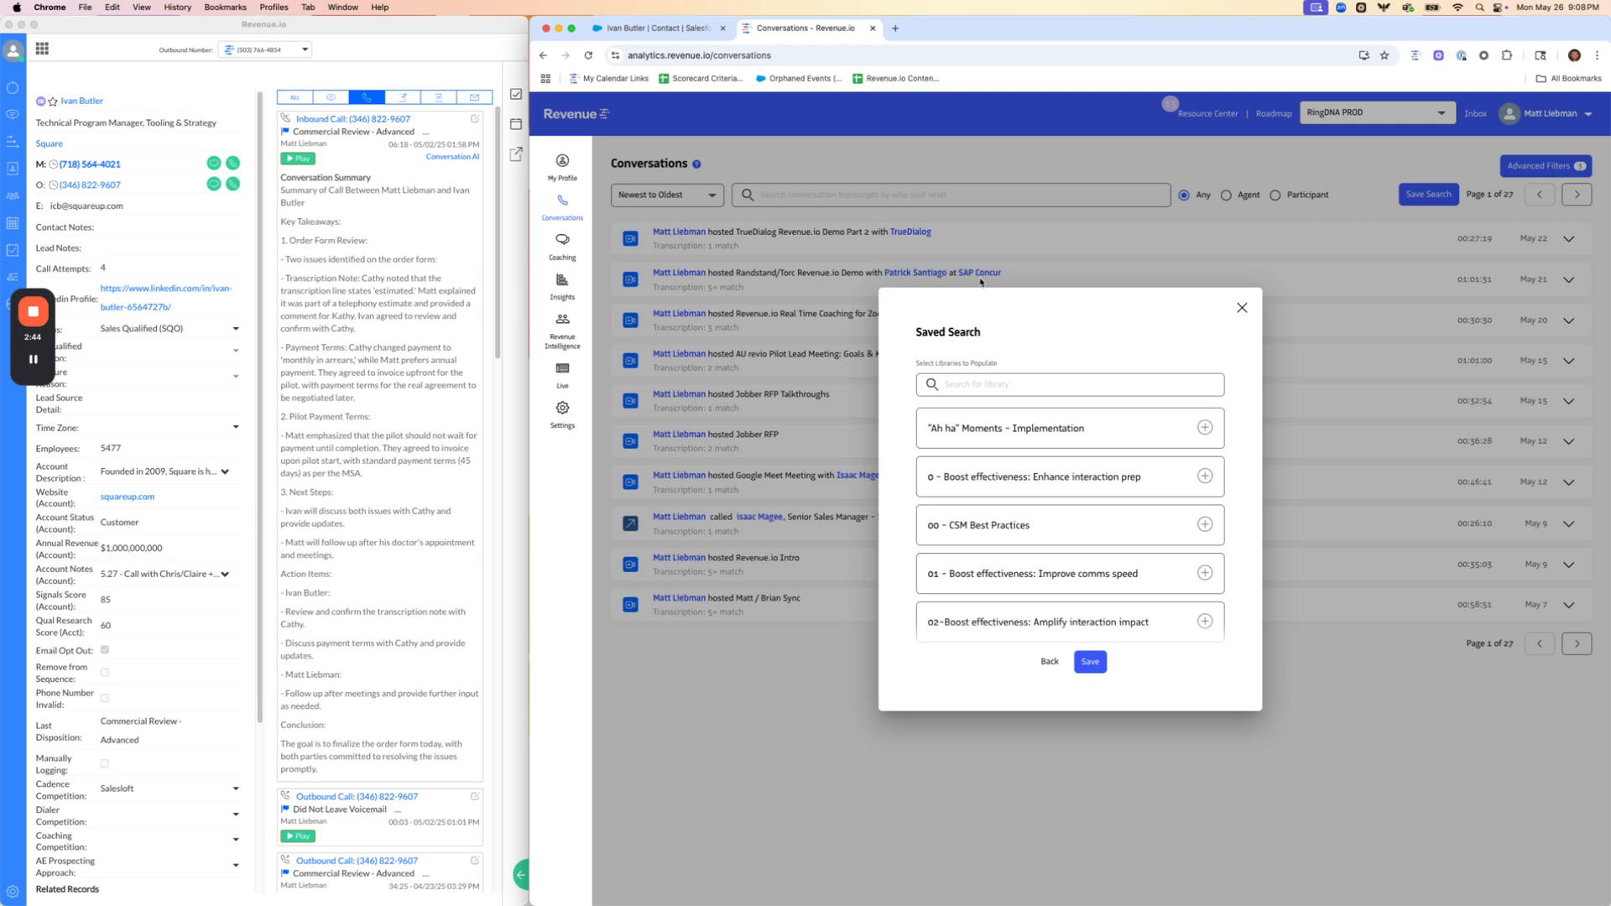
scroll(1090, 537, "down", 5)
left_click(1090, 661)
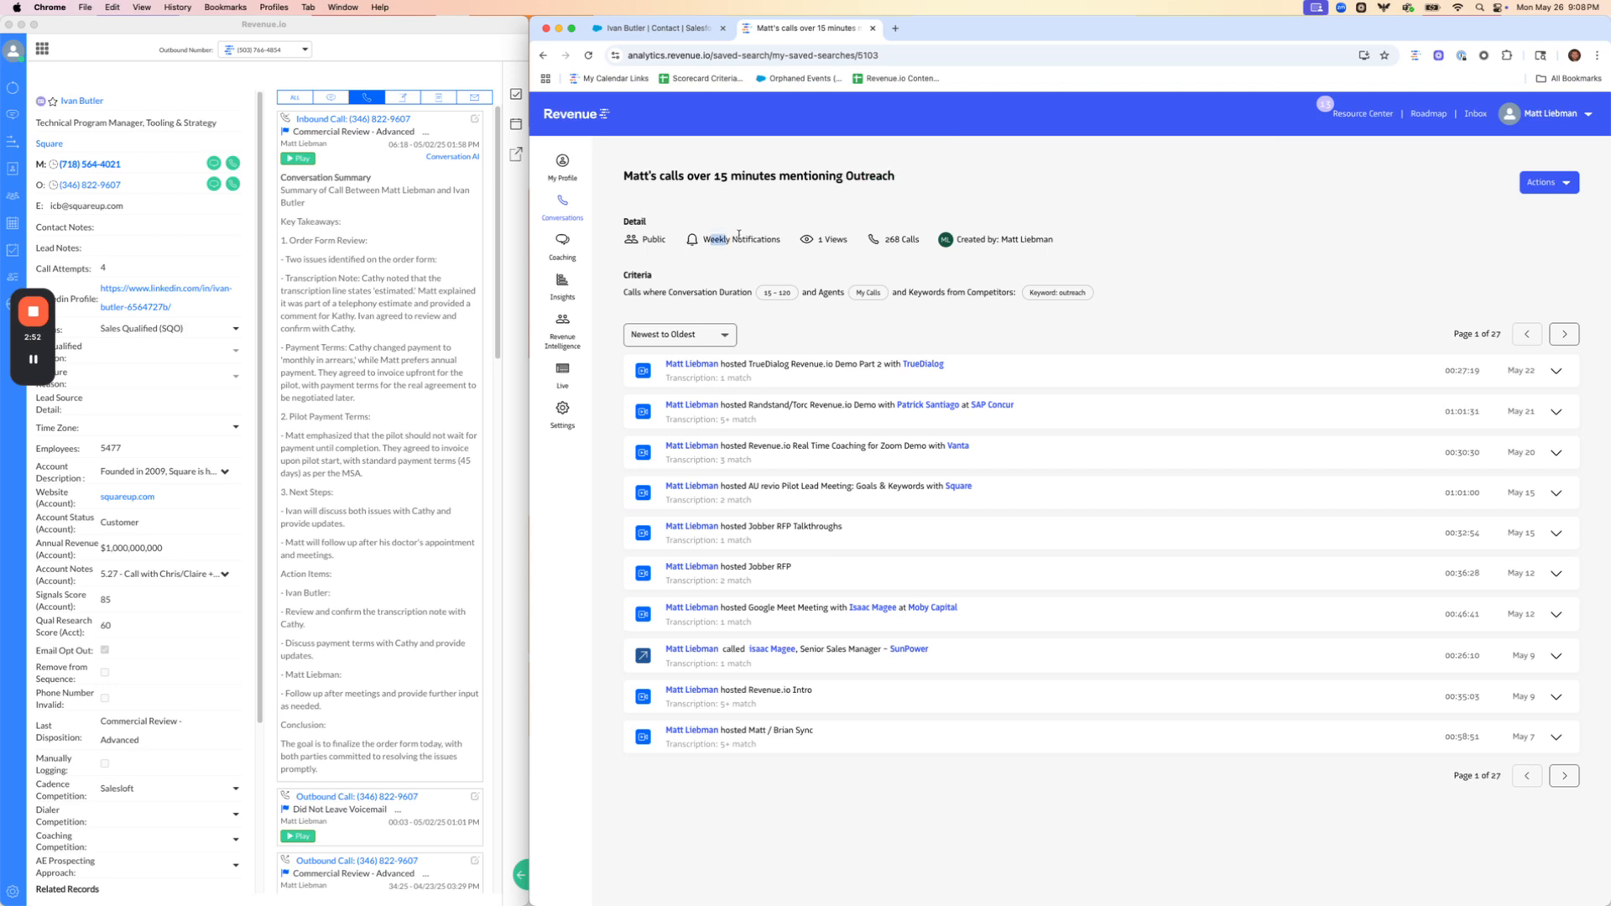
Review the saved search's notification, call count and criteria details
left_click_drag(703, 240, 789, 241)
left_click_drag(923, 241, 881, 242)
left_click_drag(621, 295, 1103, 294)
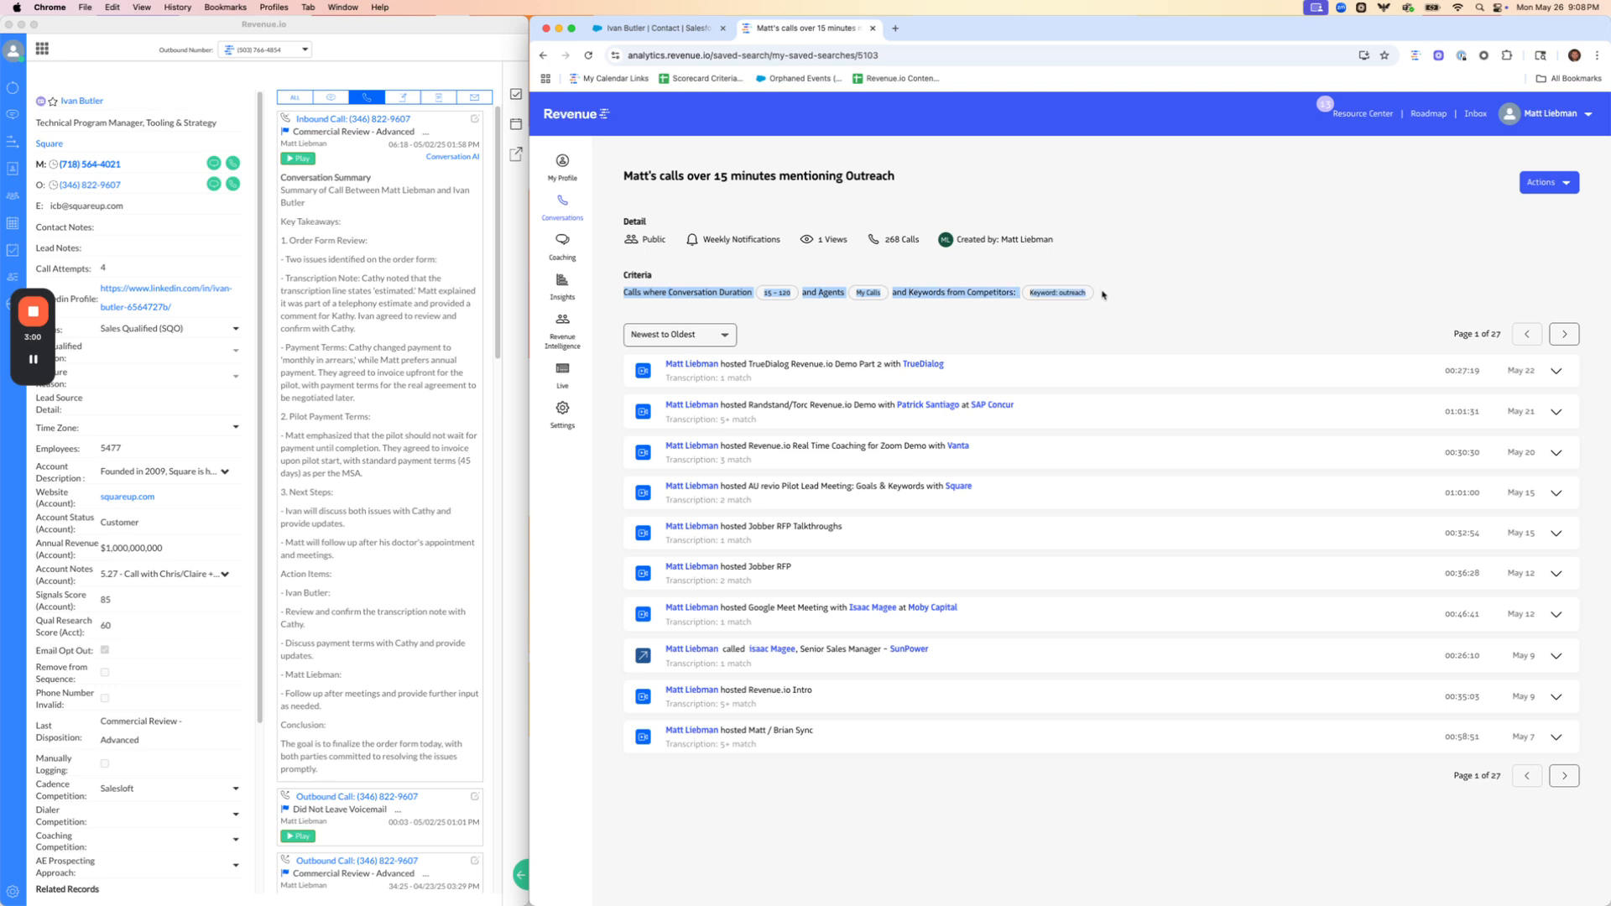
left_click(1103, 294)
left_click_drag(701, 294, 993, 288)
left_click(869, 293)
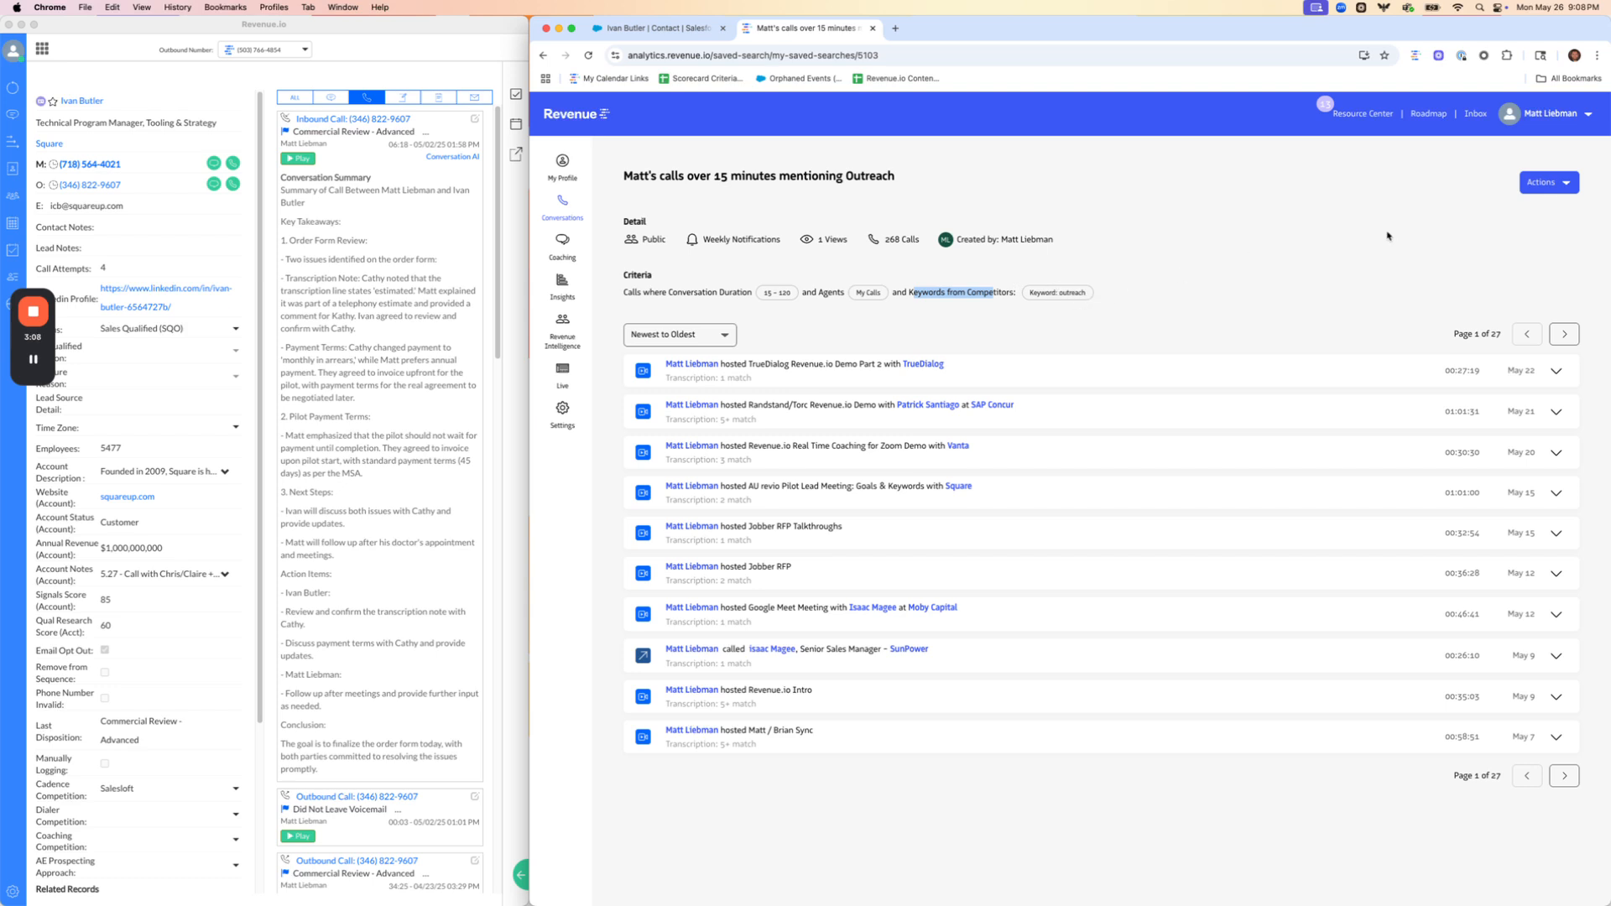
Save Weekly Notifications in the saved search's notification settings and show its available actions again
left_click(1542, 186)
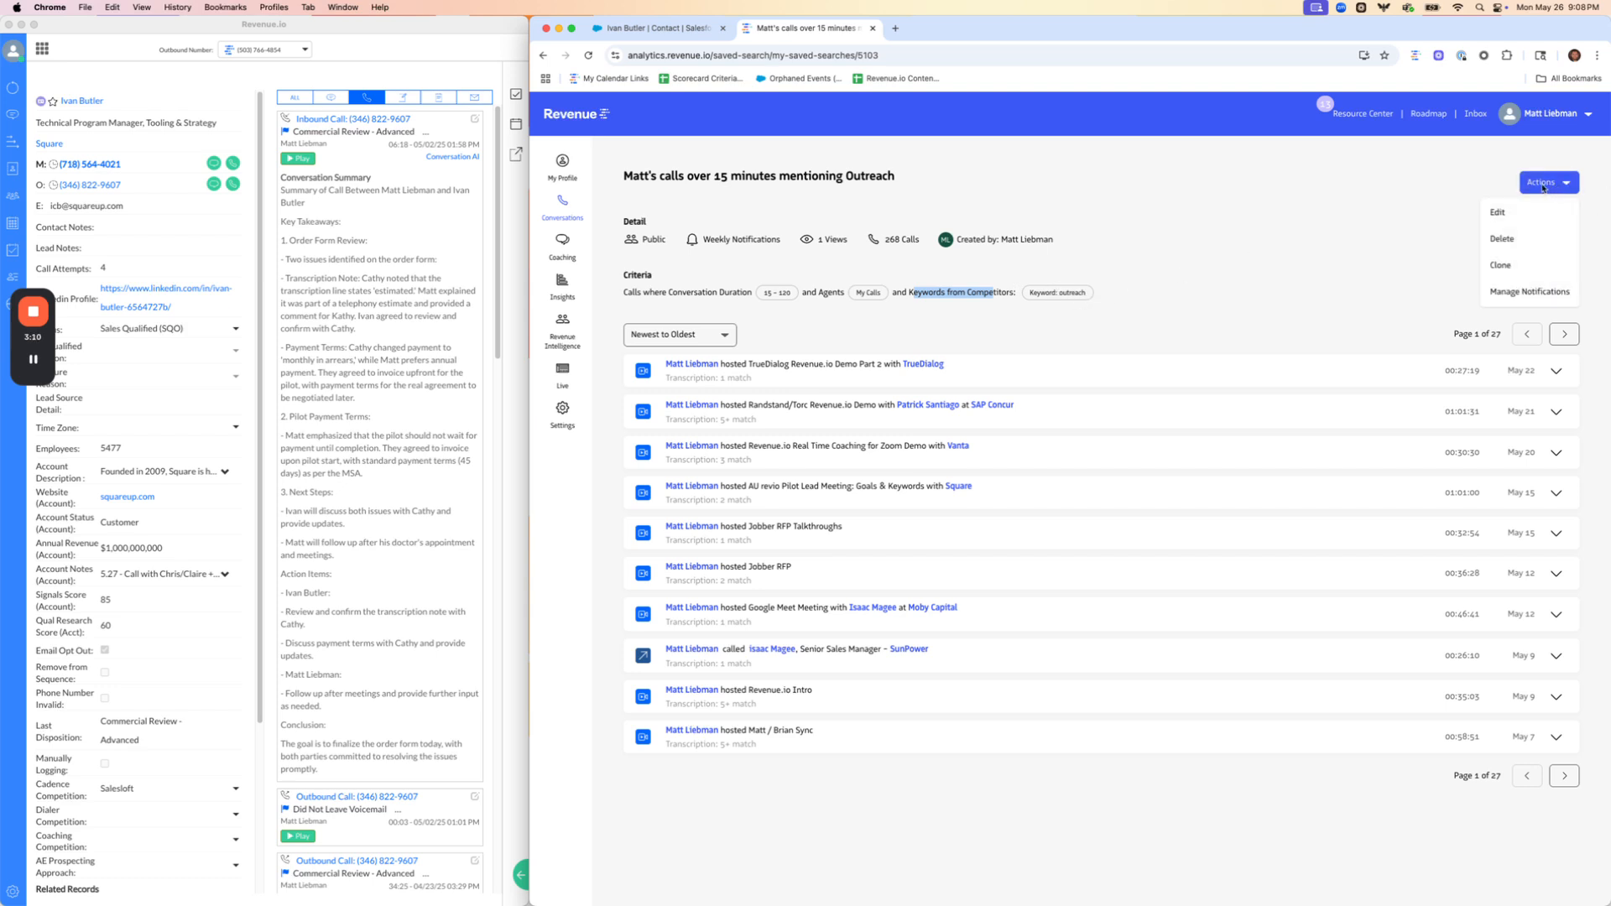
left_click(1504, 293)
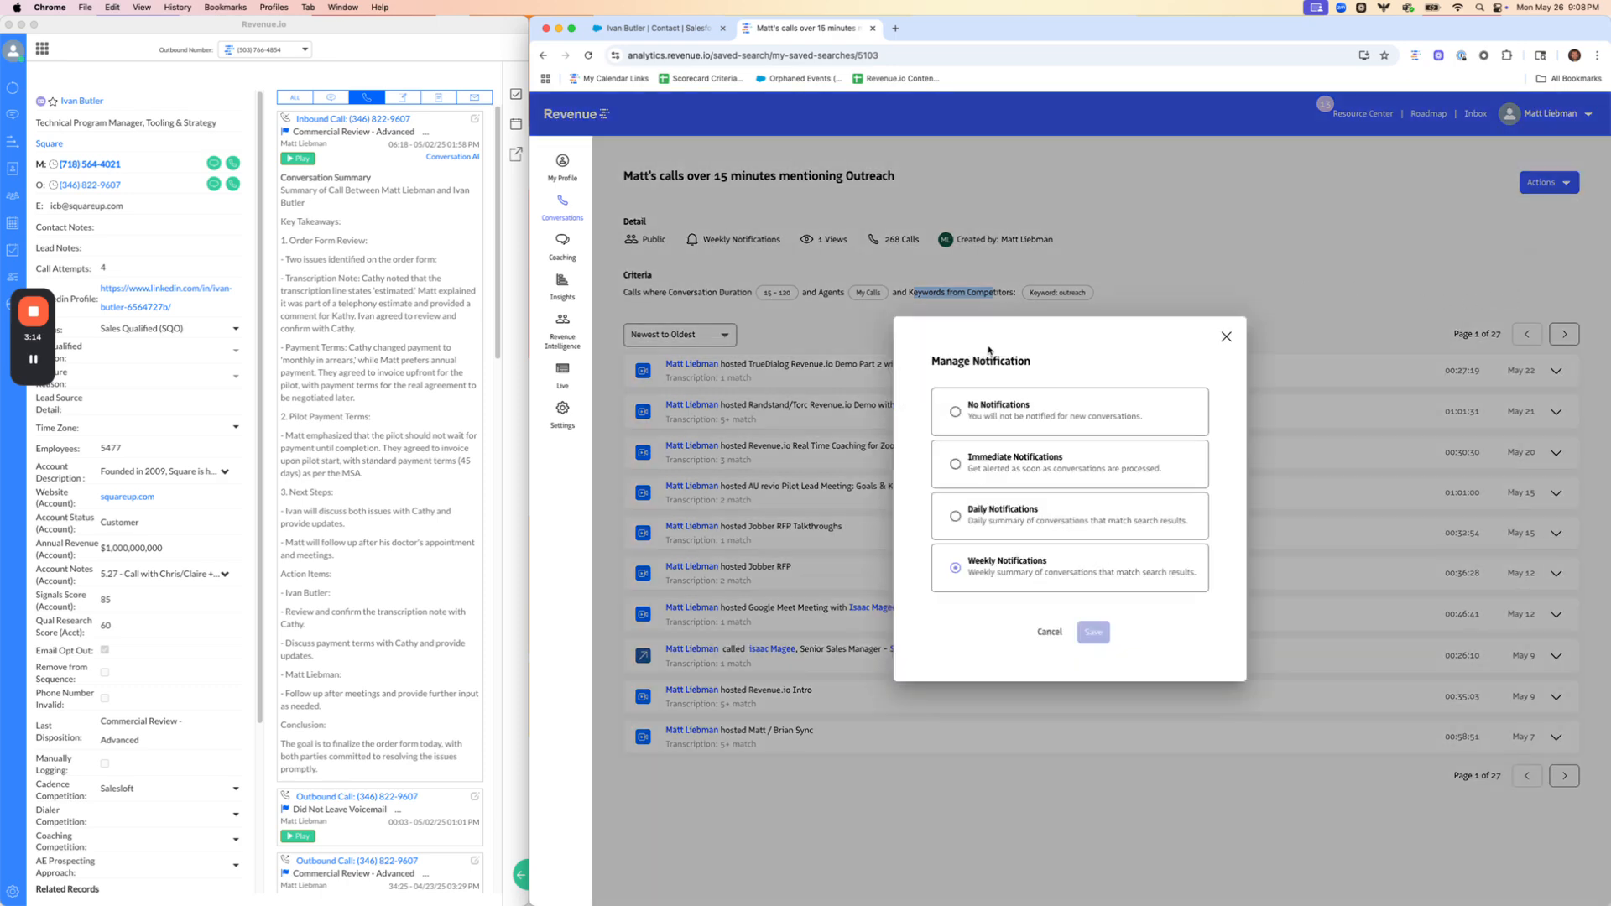
left_click(1093, 632)
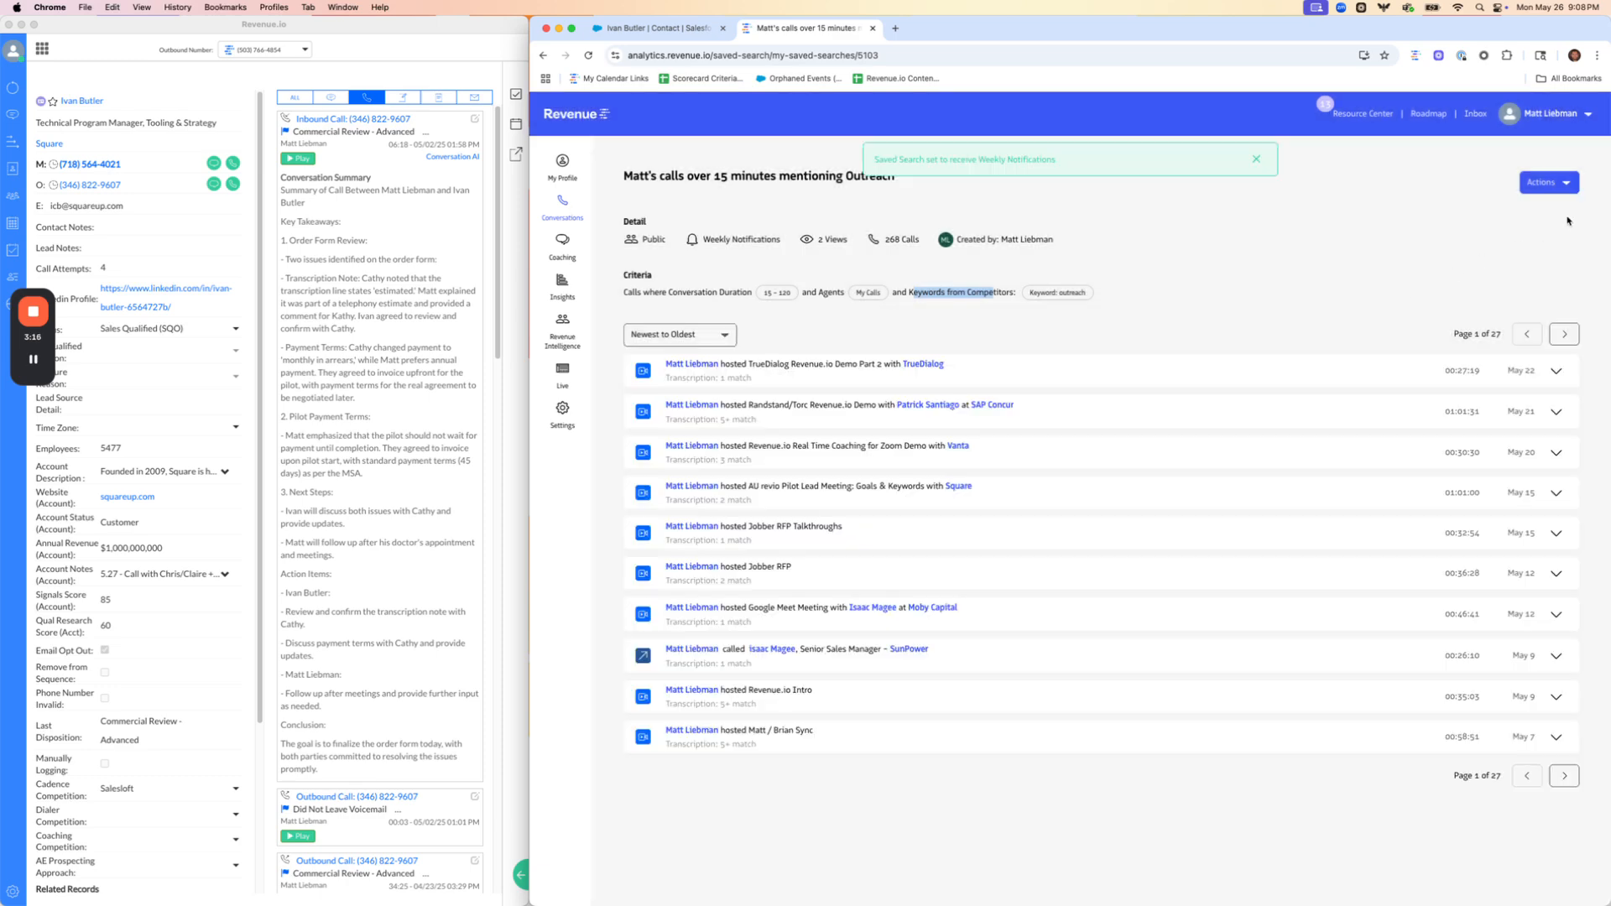
left_click(1558, 188)
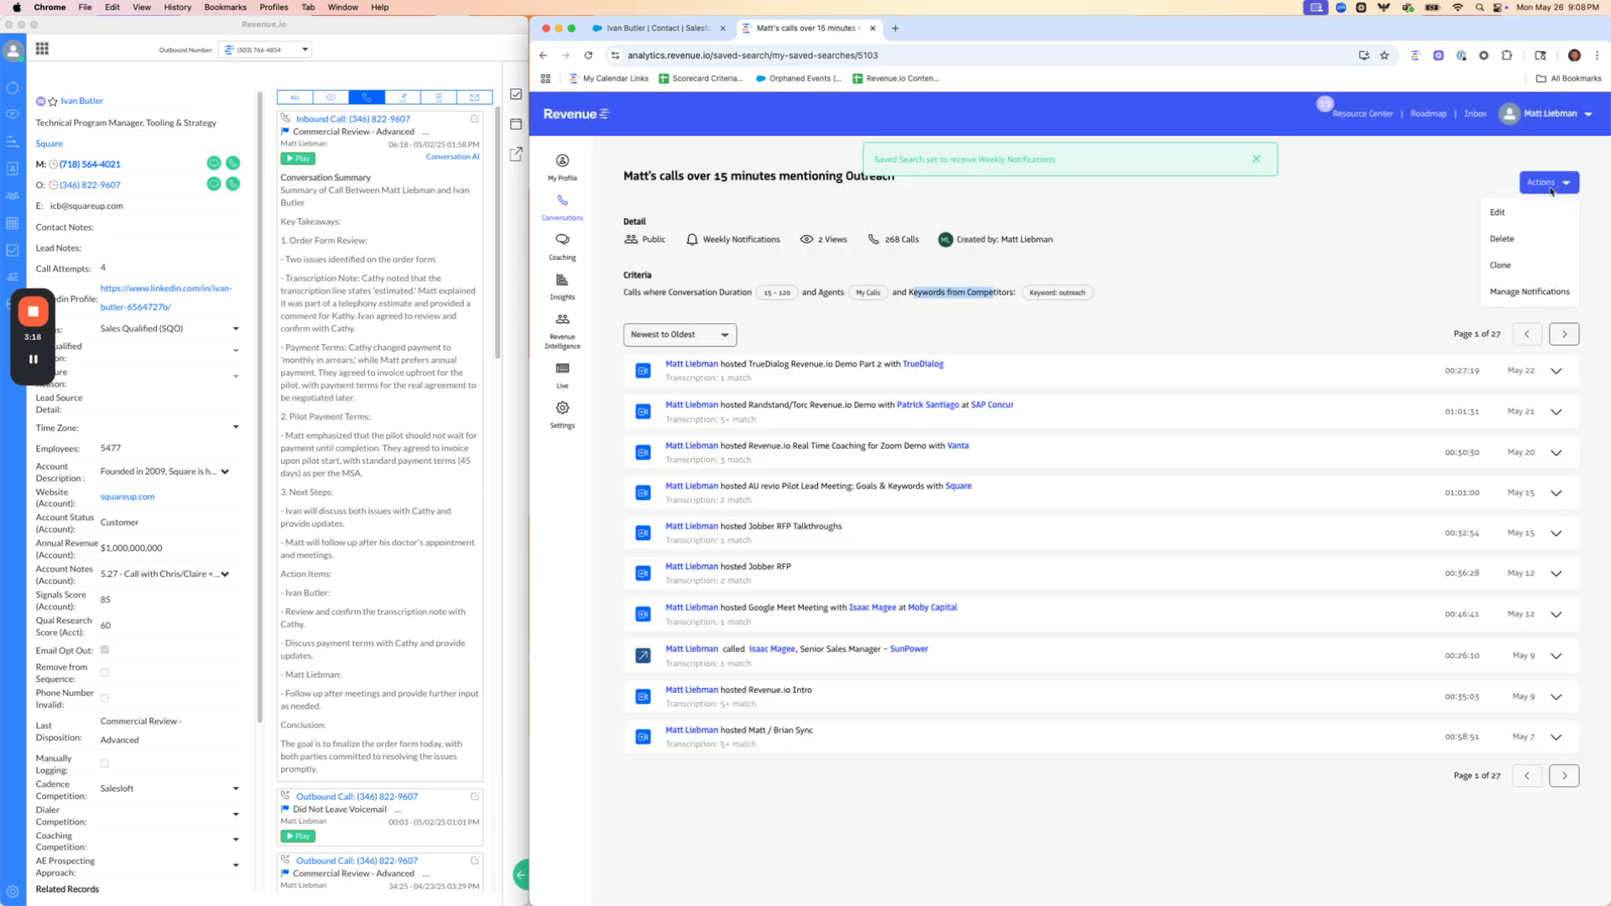
Open the inbox notification settings and locate the saved search for calls over 15 minutes mentioning Outreach
mouse_move(566, 411)
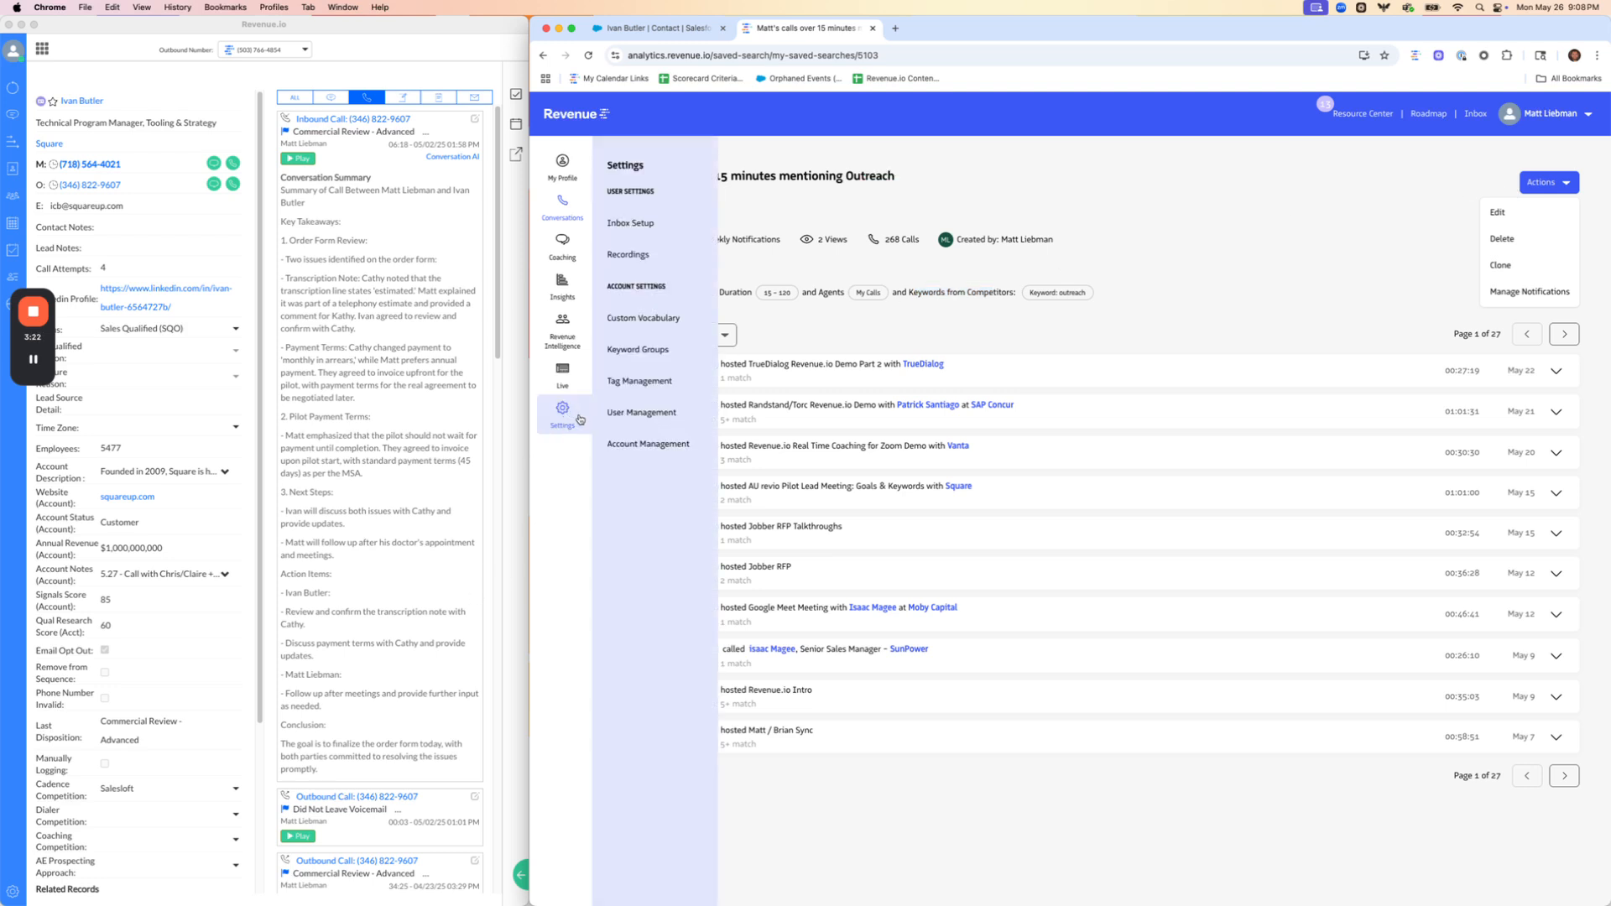
left_click(638, 235)
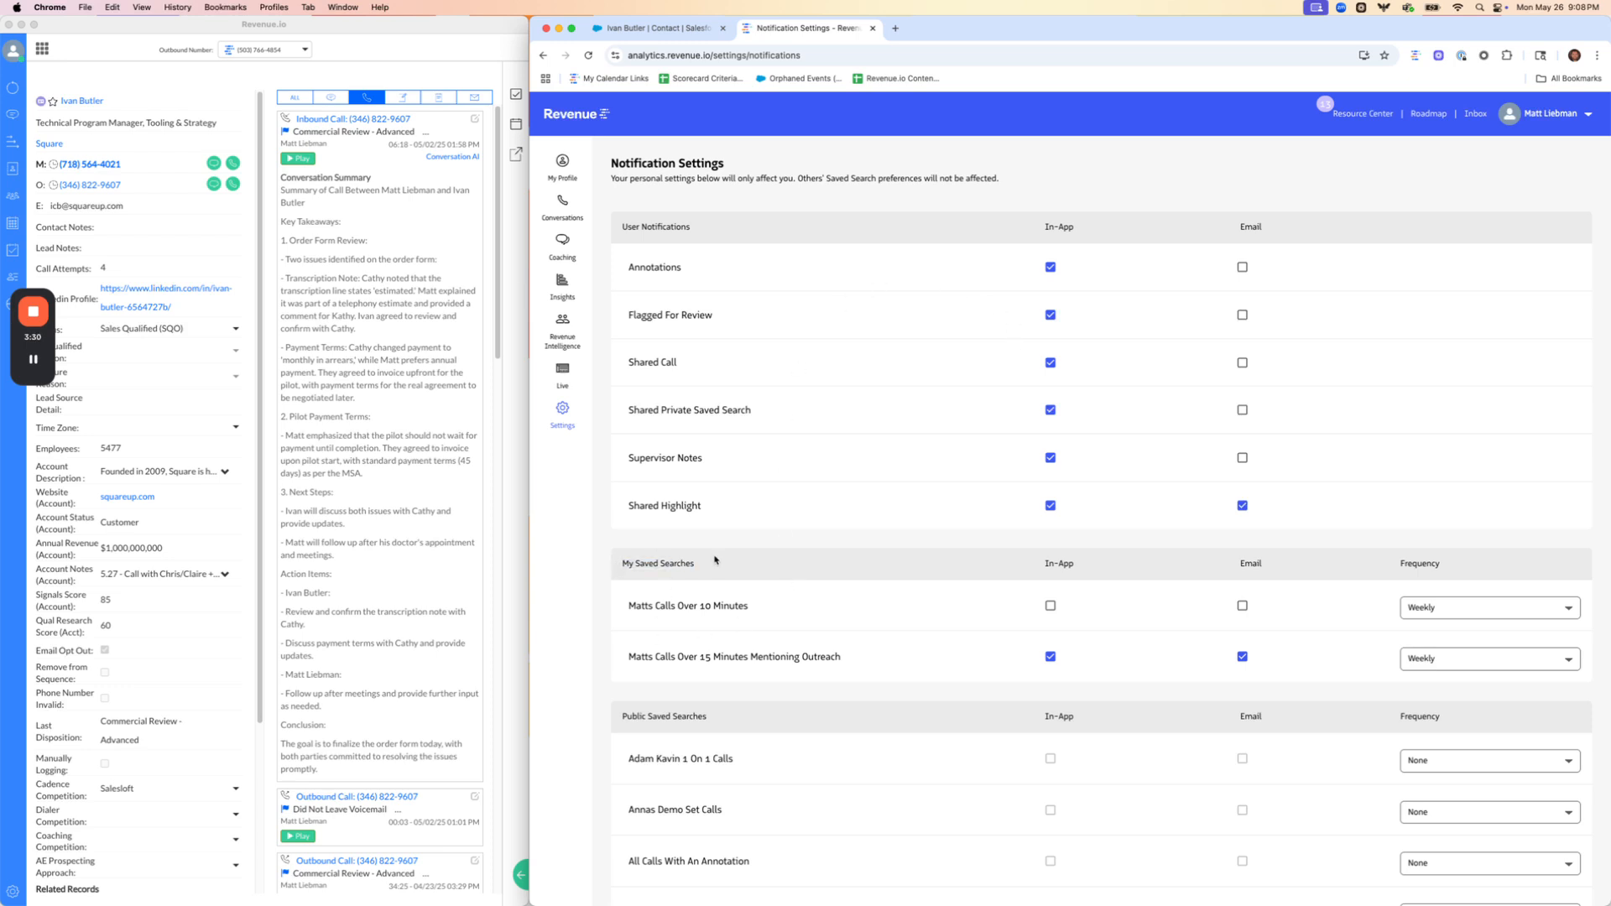
left_click_drag(712, 560, 624, 570)
left_click_drag(845, 659, 631, 652)
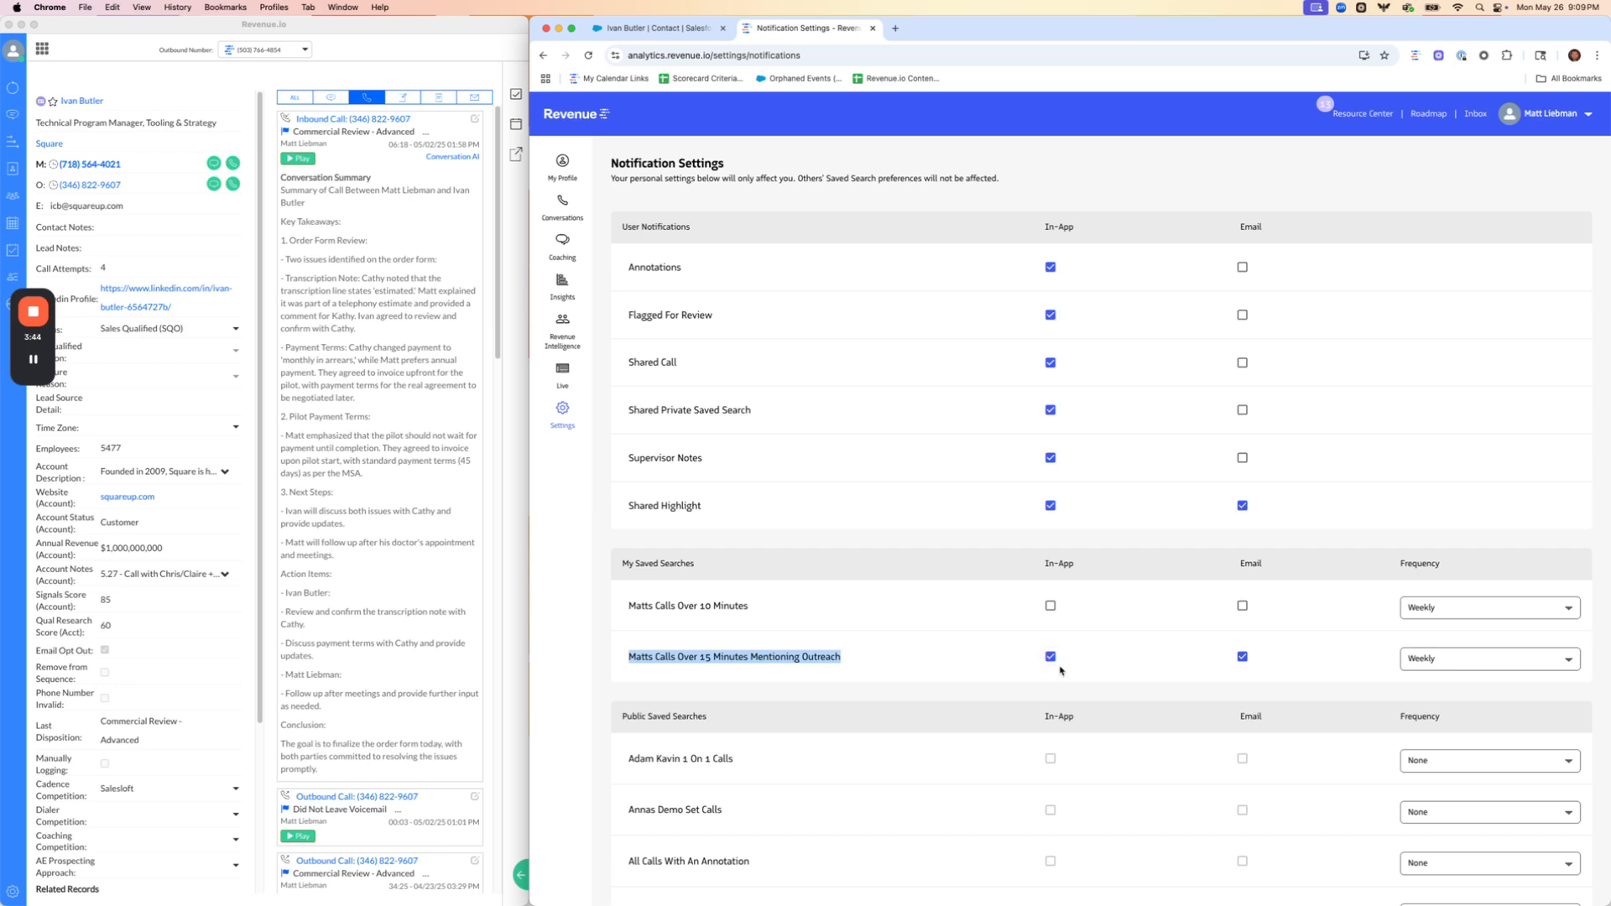
Check the frequency options for the Outreach saved search without changing them, and turn off its in-app notifications
left_click(1451, 671)
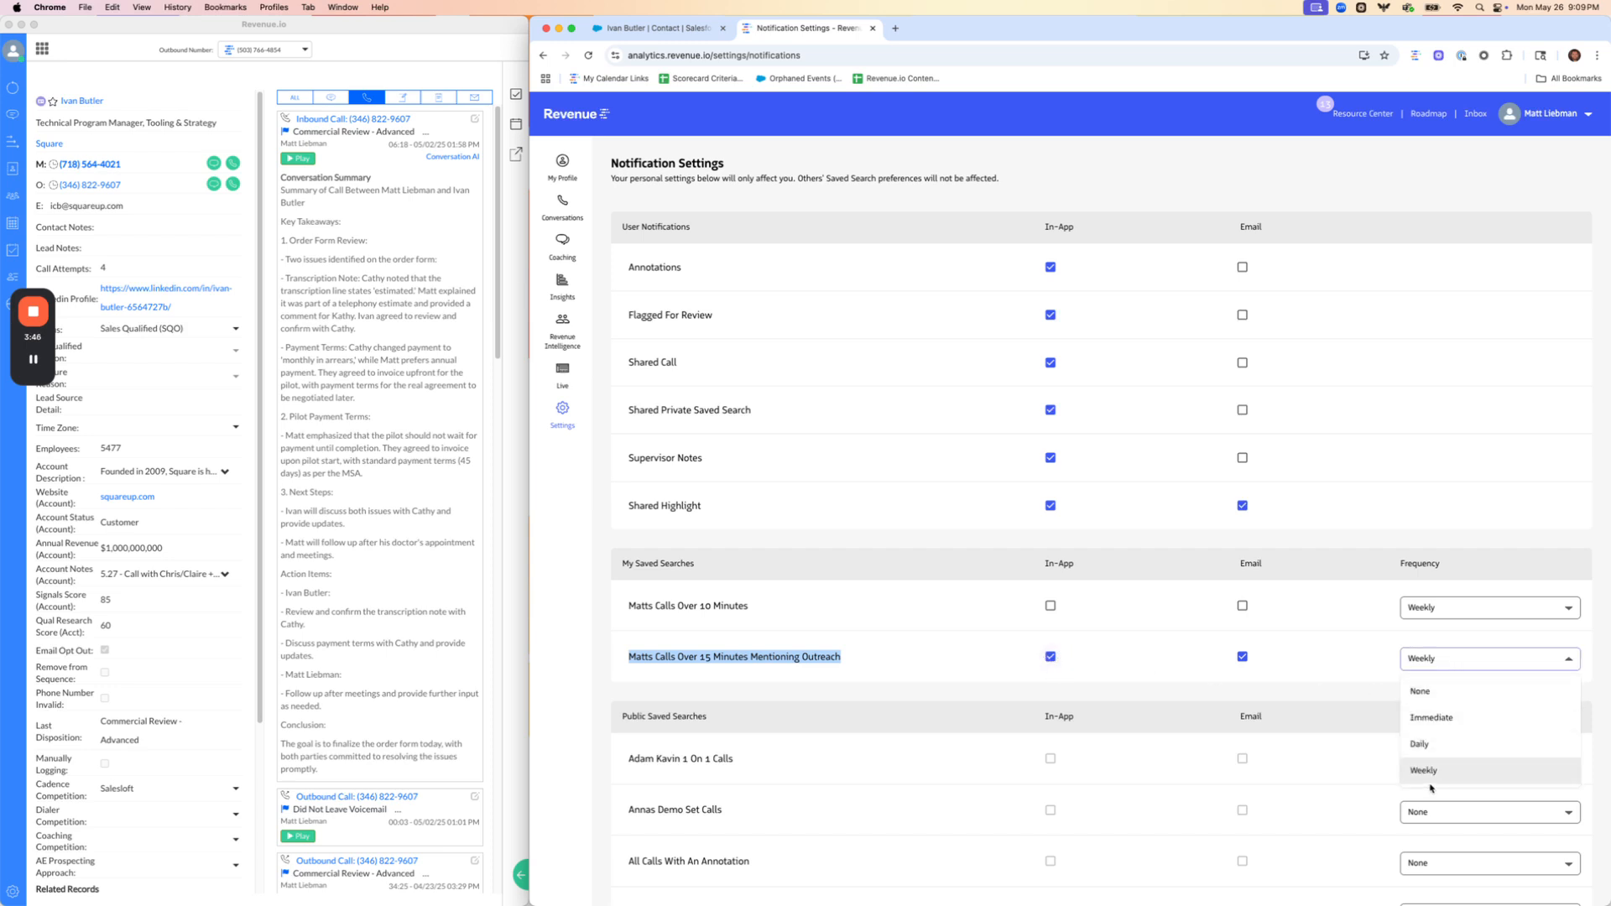
left_click(1340, 652)
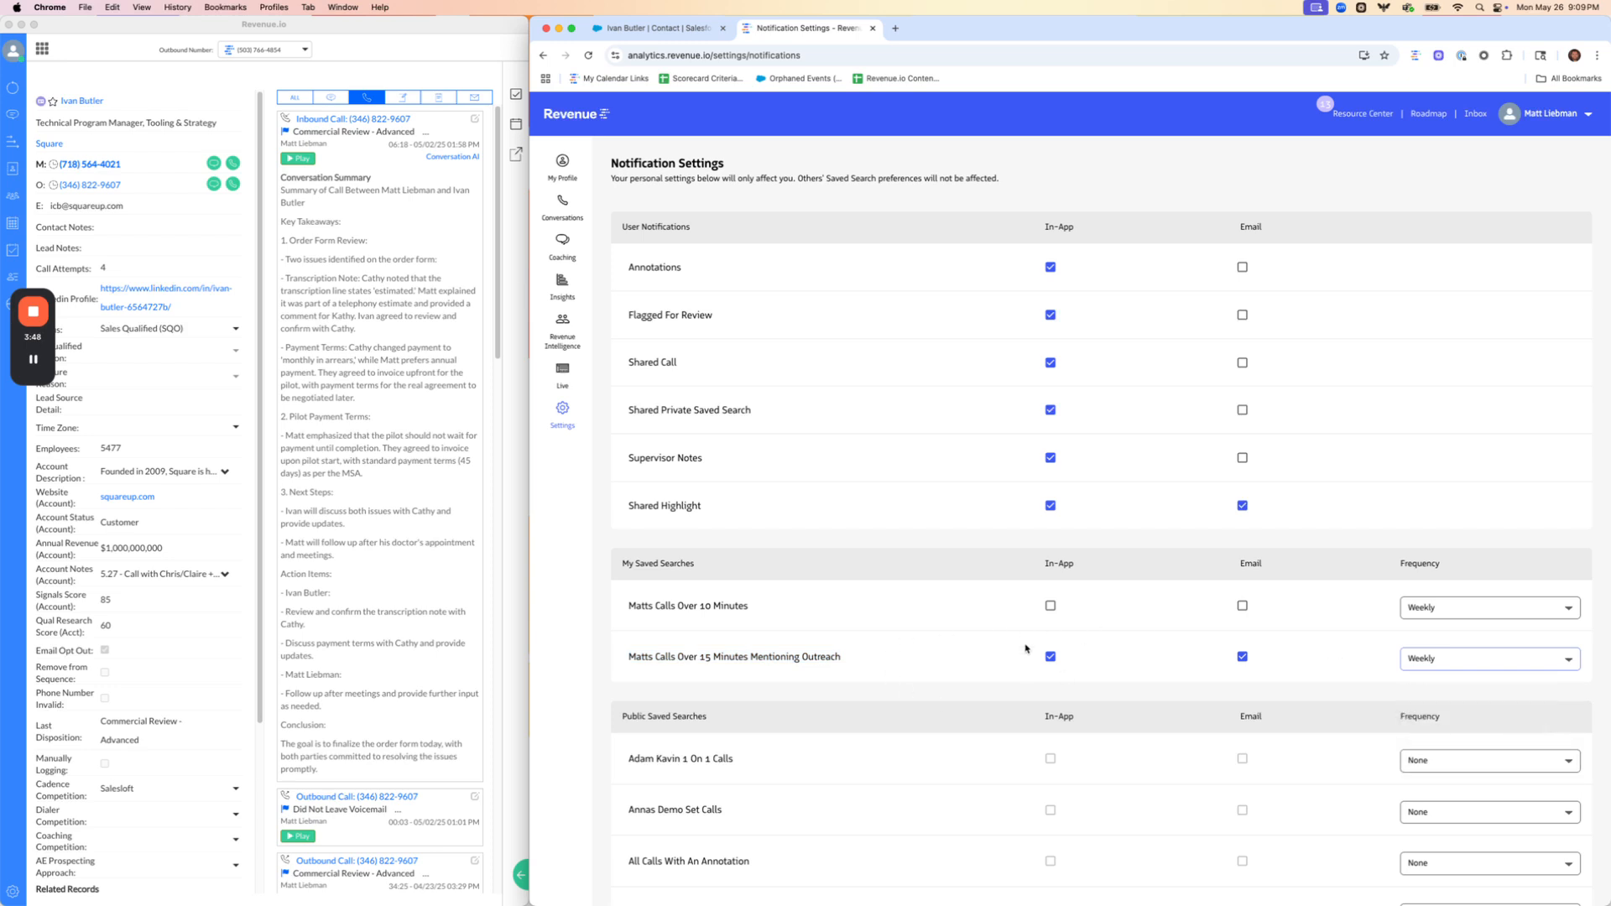
left_click(1049, 656)
left_click(551, 422)
Leave the notification settings and open the main Conversations list
mouse_move(562, 205)
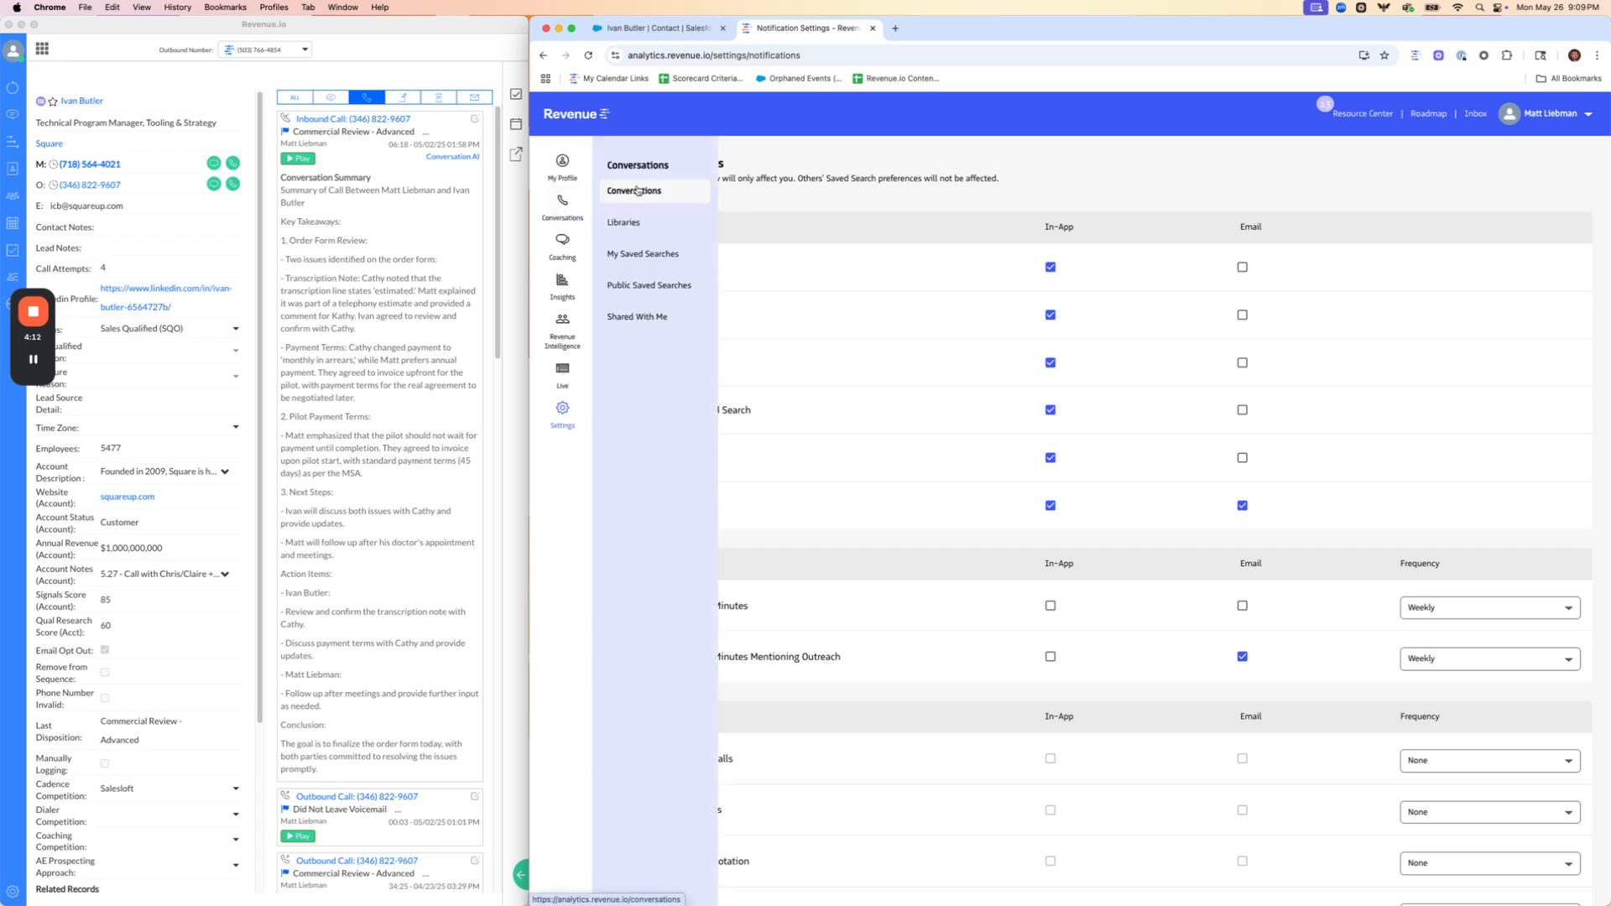
left_click(638, 191)
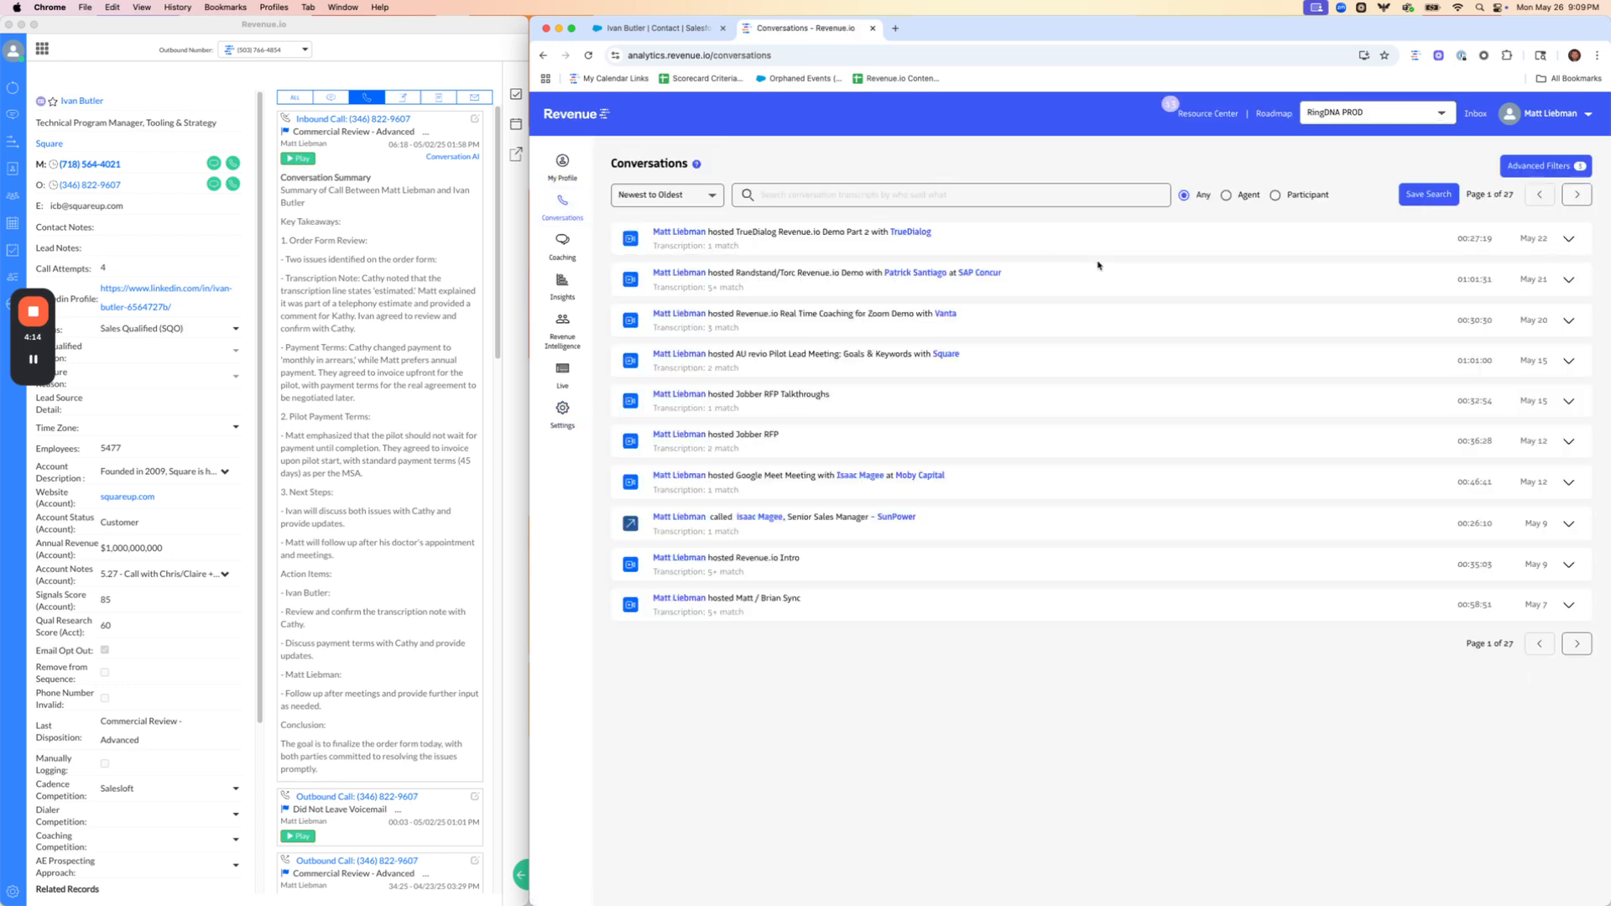